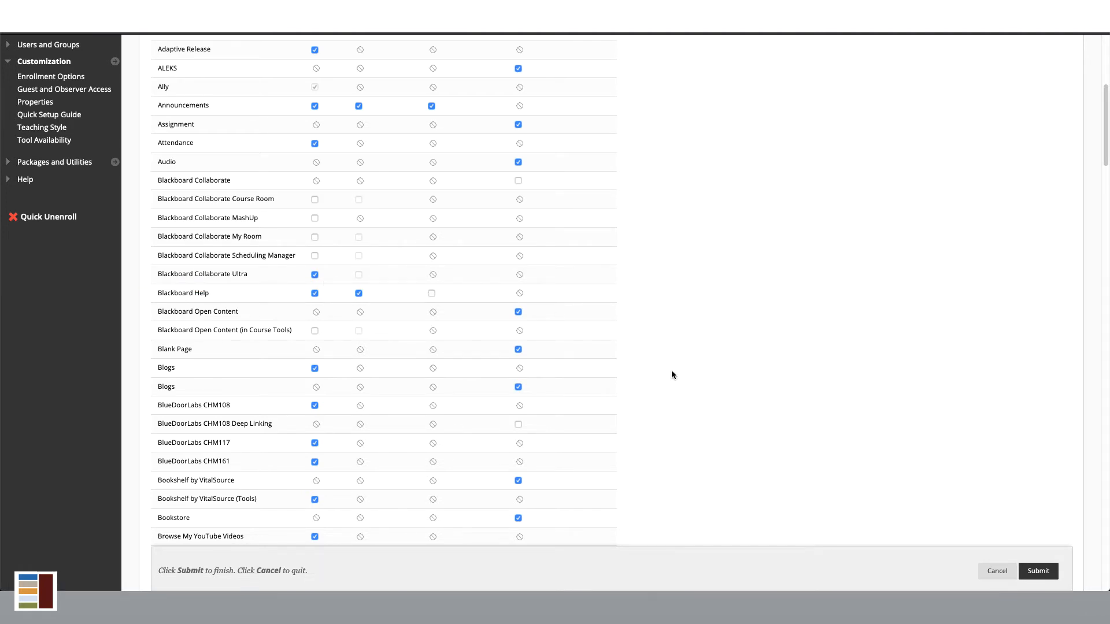
- Submit the tool availability settings, then expand Course Tools and collapse Customization in the Control Panel
click(1046, 572)
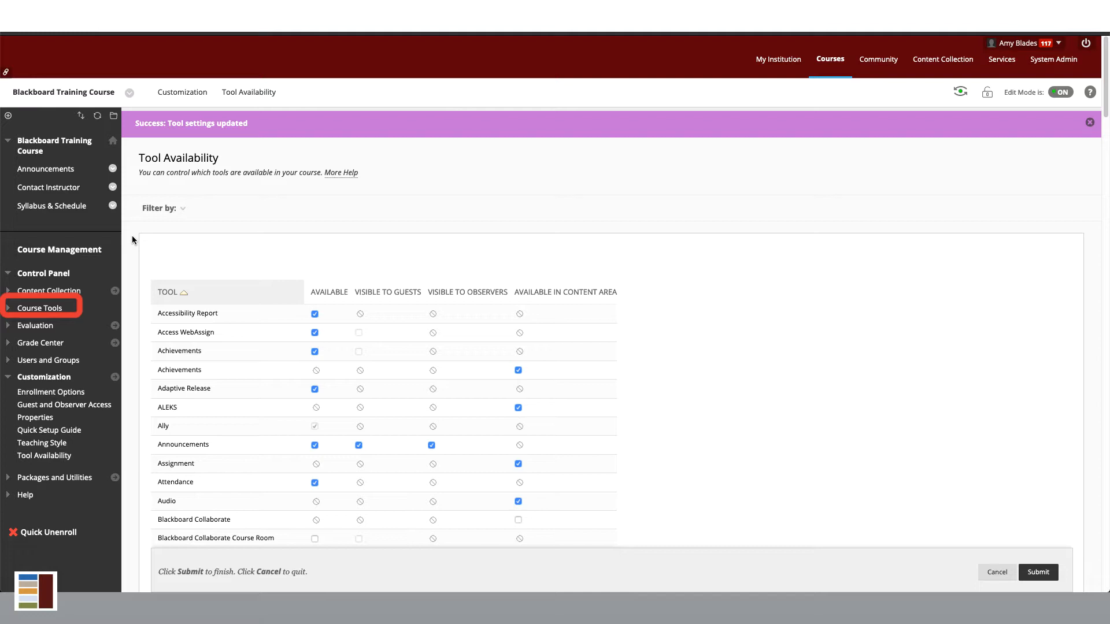
click(7, 309)
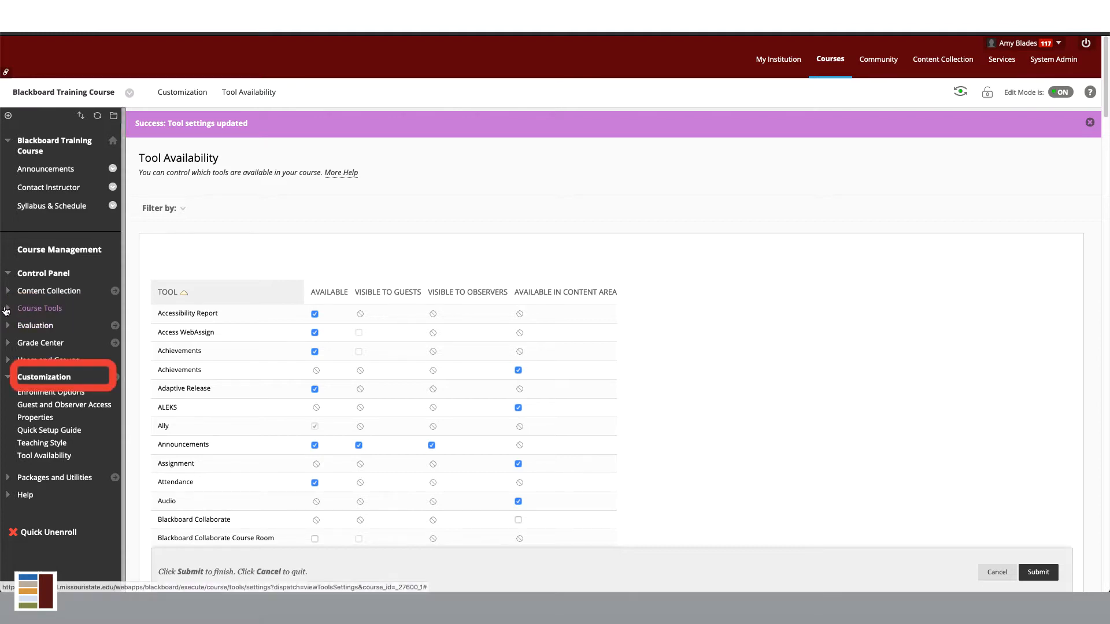
click(23, 376)
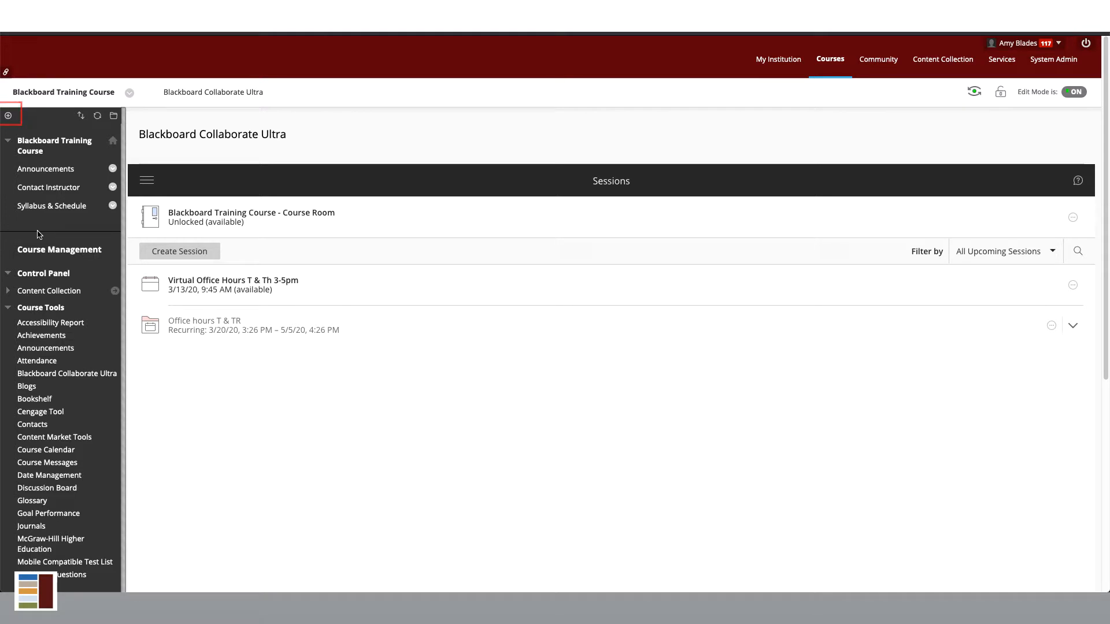
- Add a course menu tool link named Blackboard Collaborate, of type Blackboard Collaborate Ultra, available to users
click(9, 116)
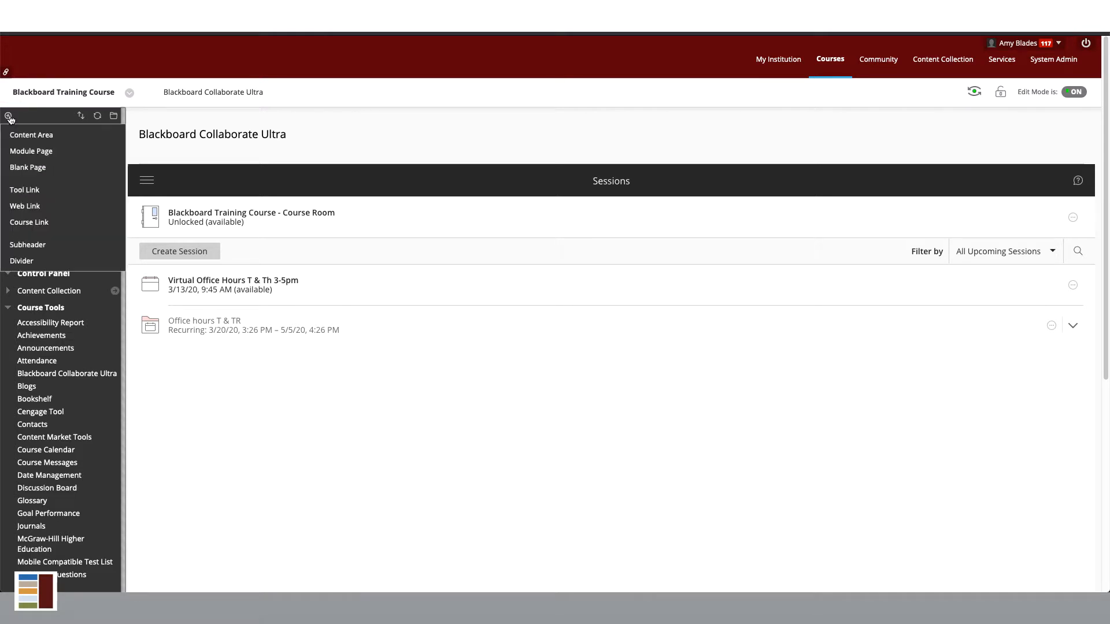
click(22, 190)
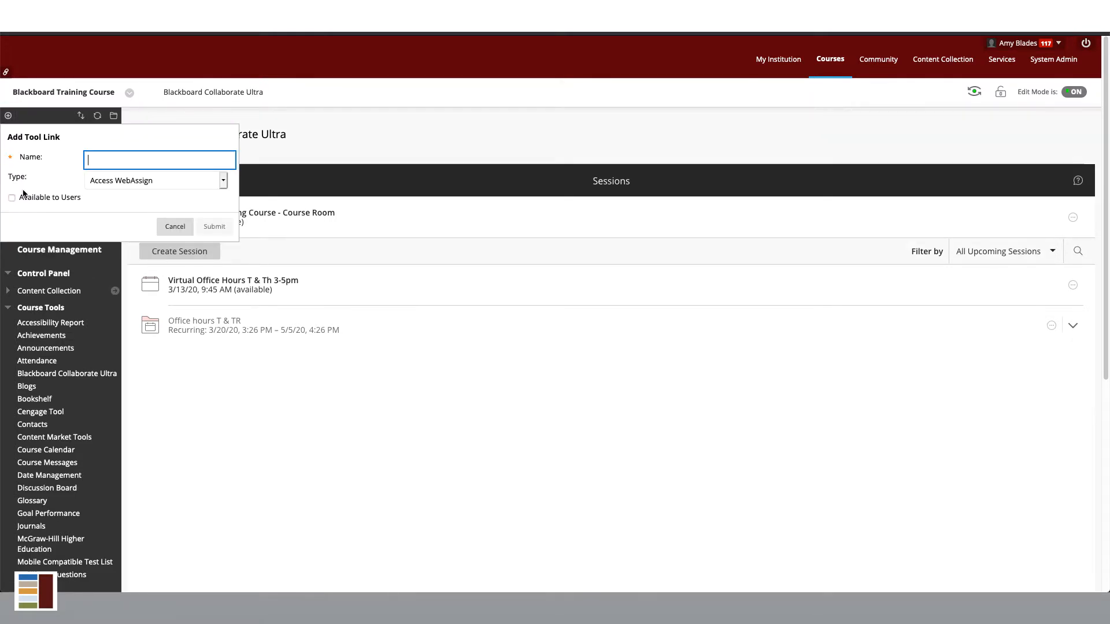
text(Blackboard Collaborate)
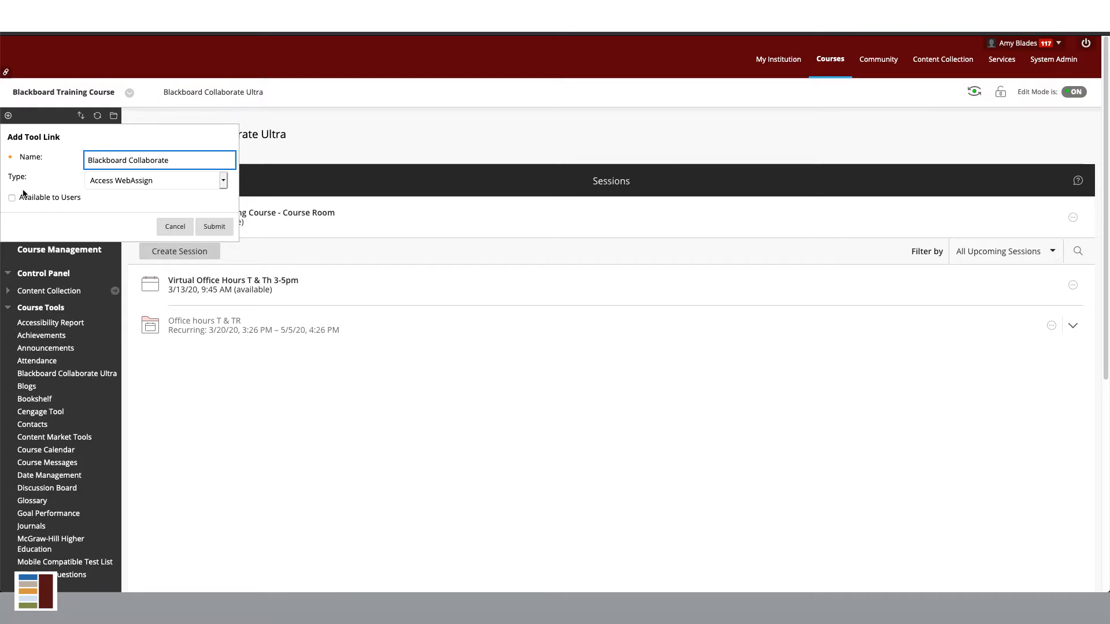
click(112, 186)
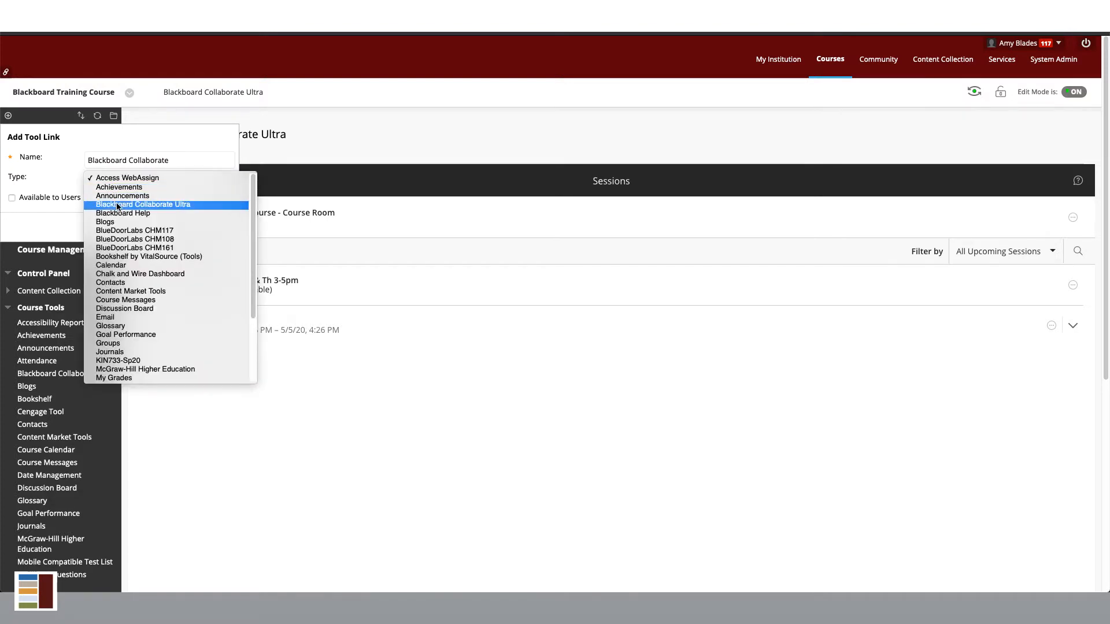
click(118, 205)
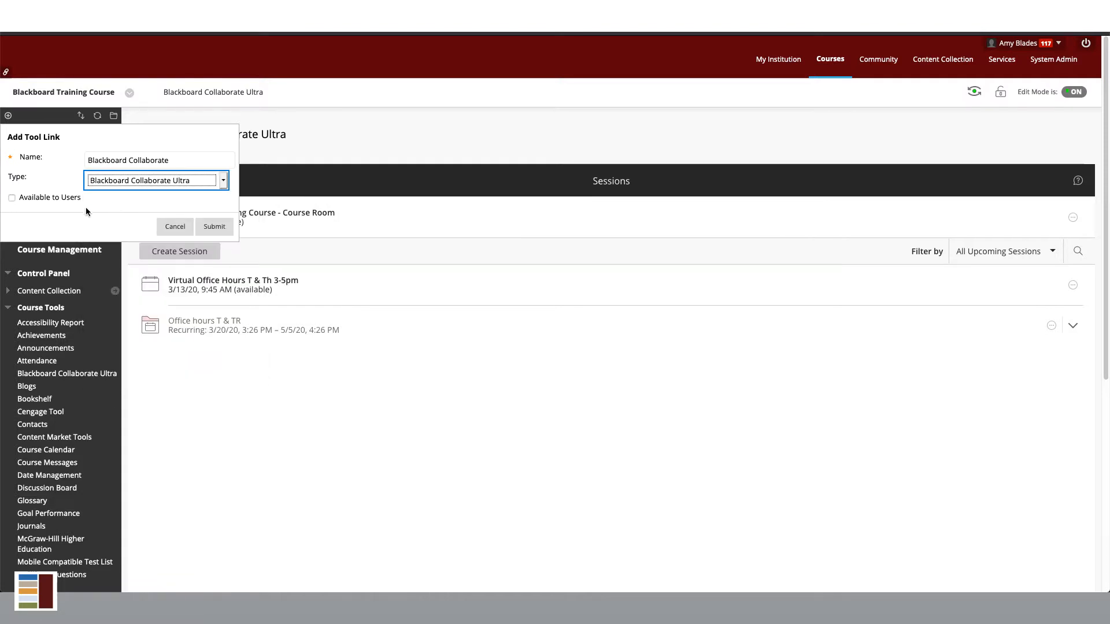
click(12, 199)
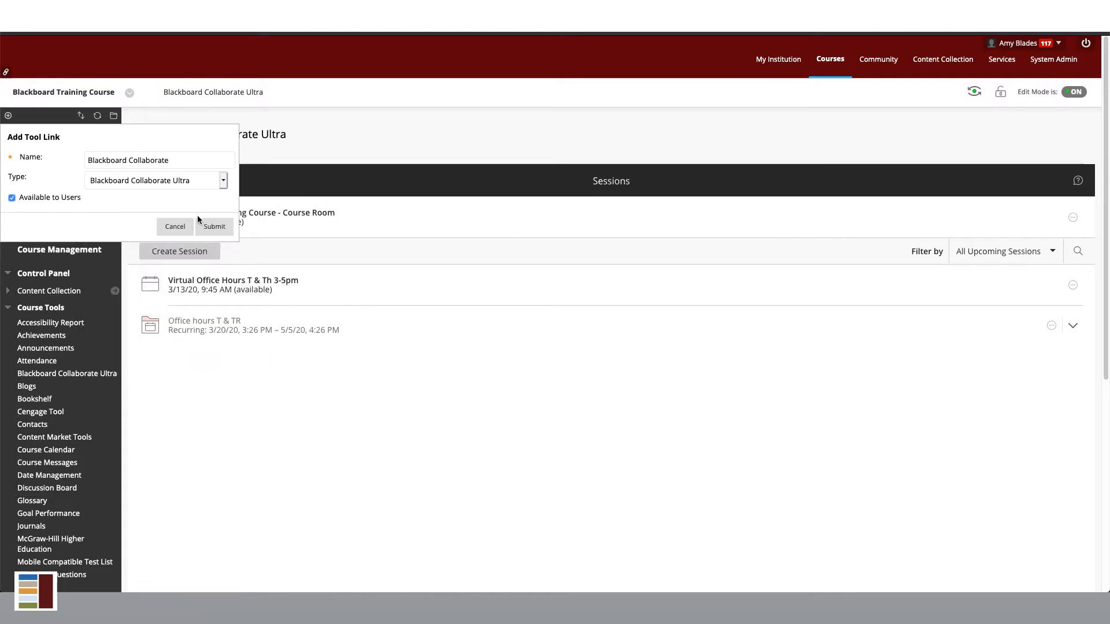
click(215, 226)
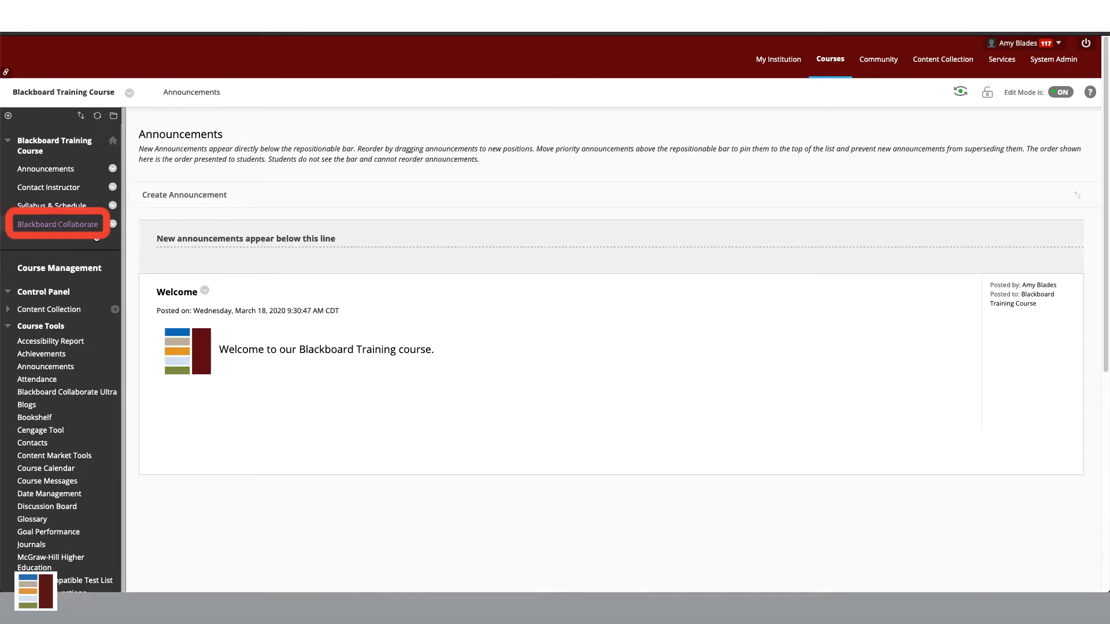
- Open the new Blackboard Collaborate link and the course room's settings, dismissing the anonymous dial-in tip
click(90, 231)
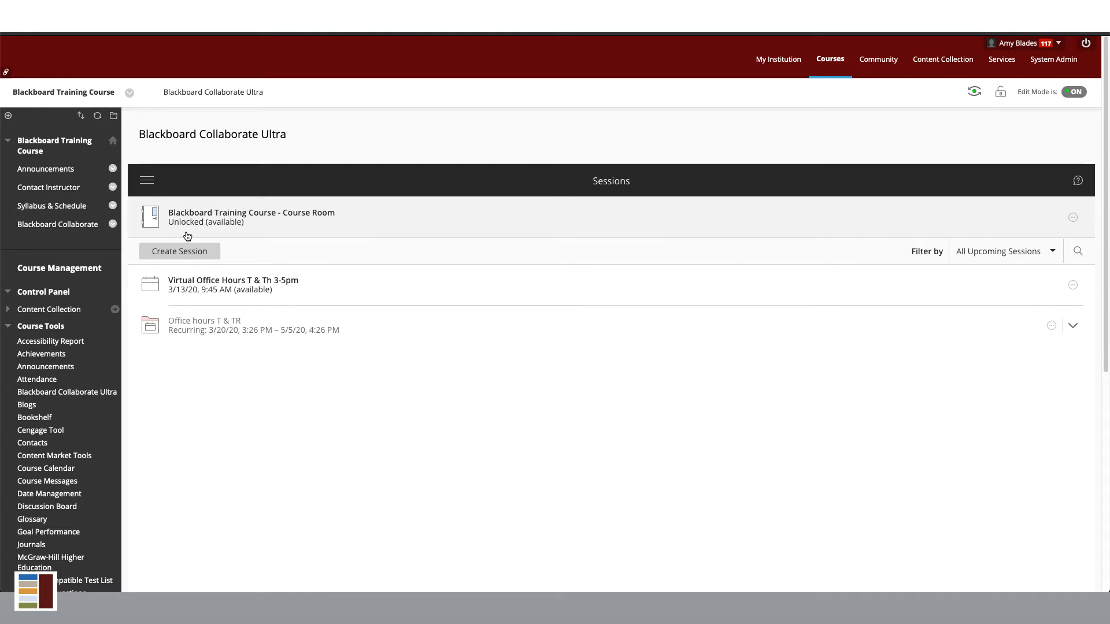
click(1073, 218)
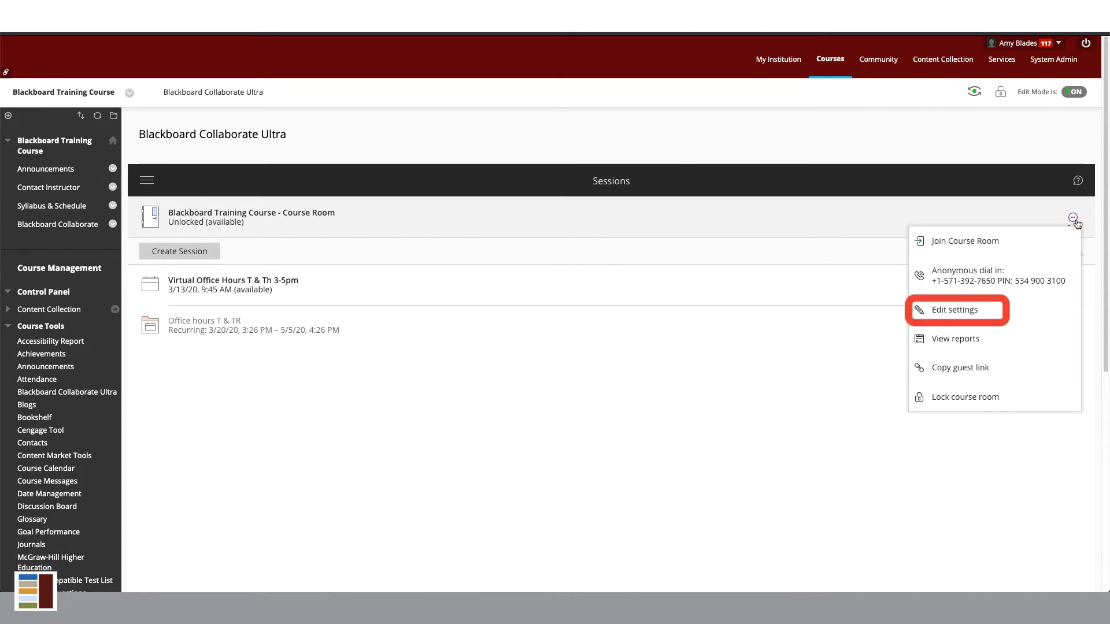
click(994, 310)
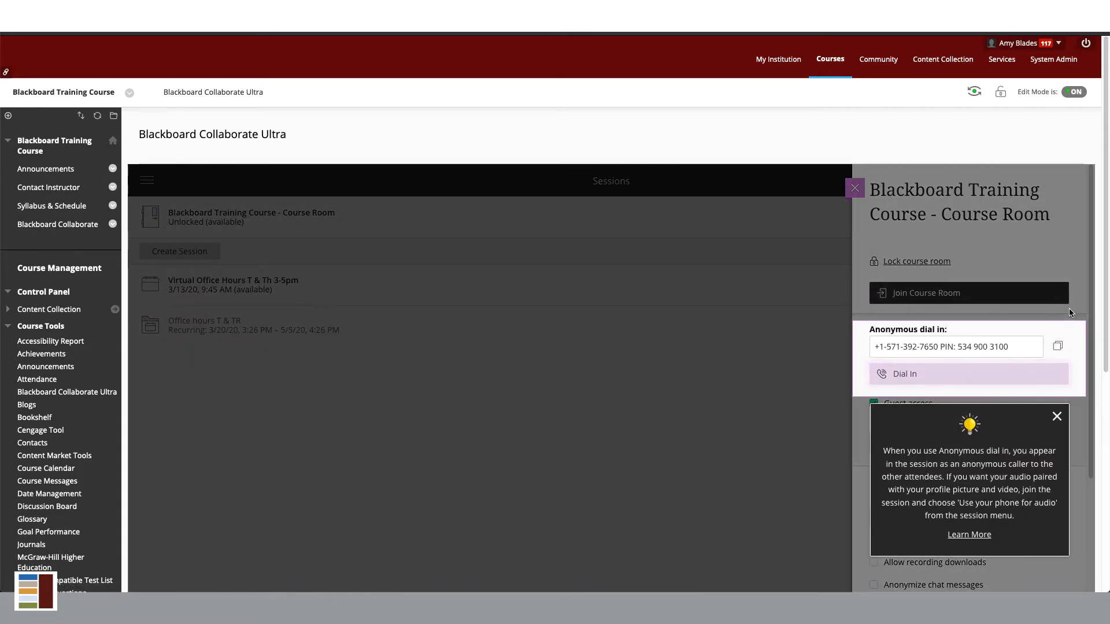
click(1057, 416)
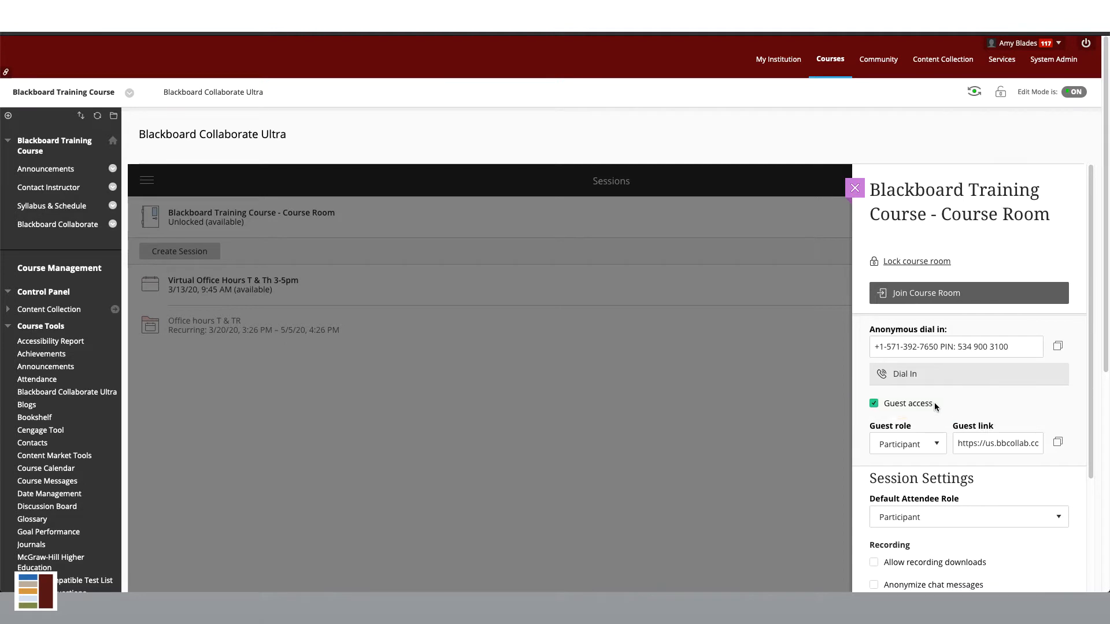
- Check the guest role choices for the course room, keep Participant, and copy the guest link
scroll(941, 418, down, 2)
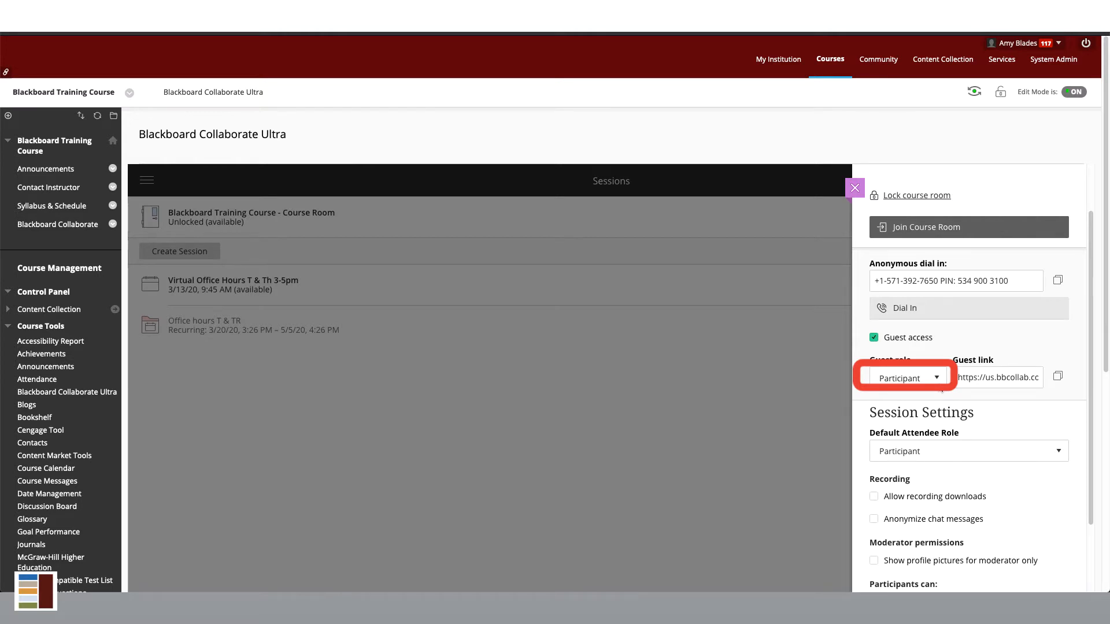
click(939, 384)
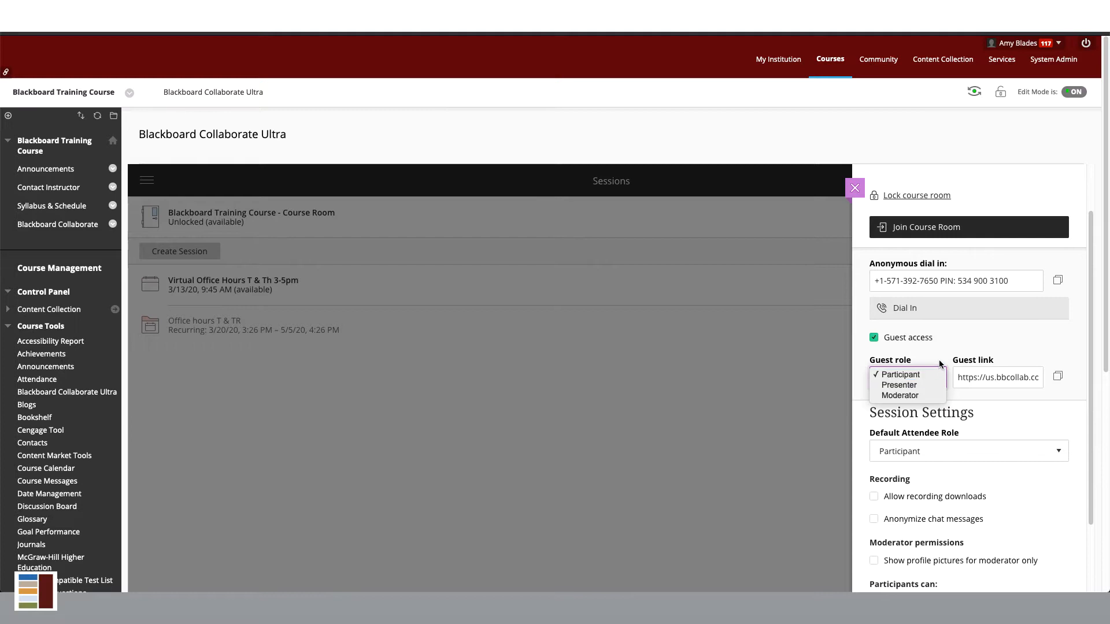
click(939, 364)
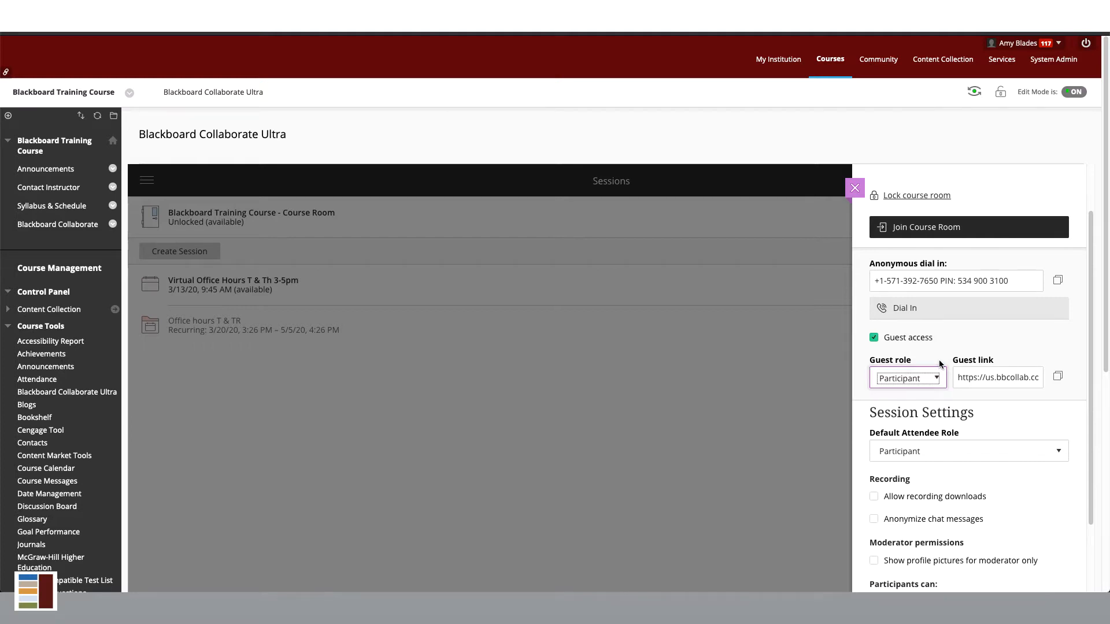
scroll(939, 364, down, 1)
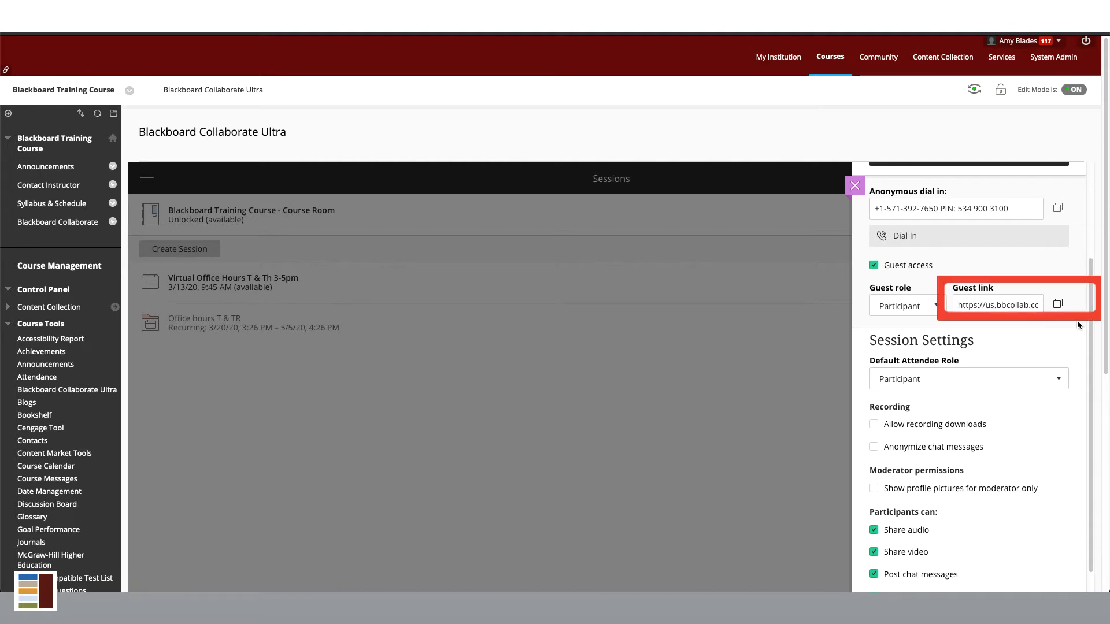
click(1058, 305)
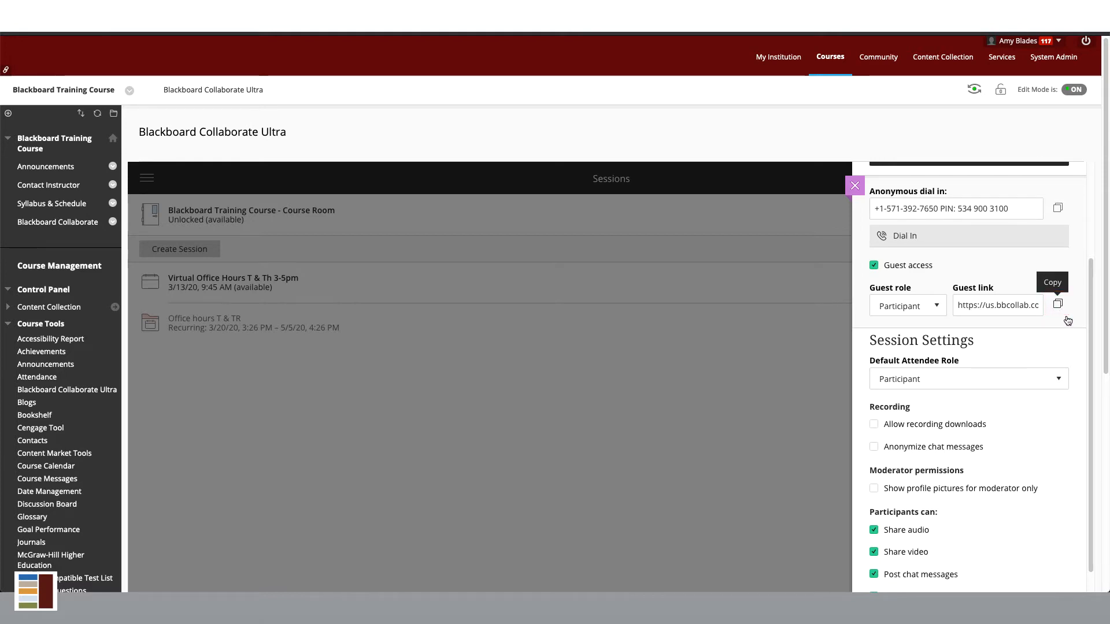
- Save the course room's session settings and lock the course room
scroll(1067, 321, down, 5)
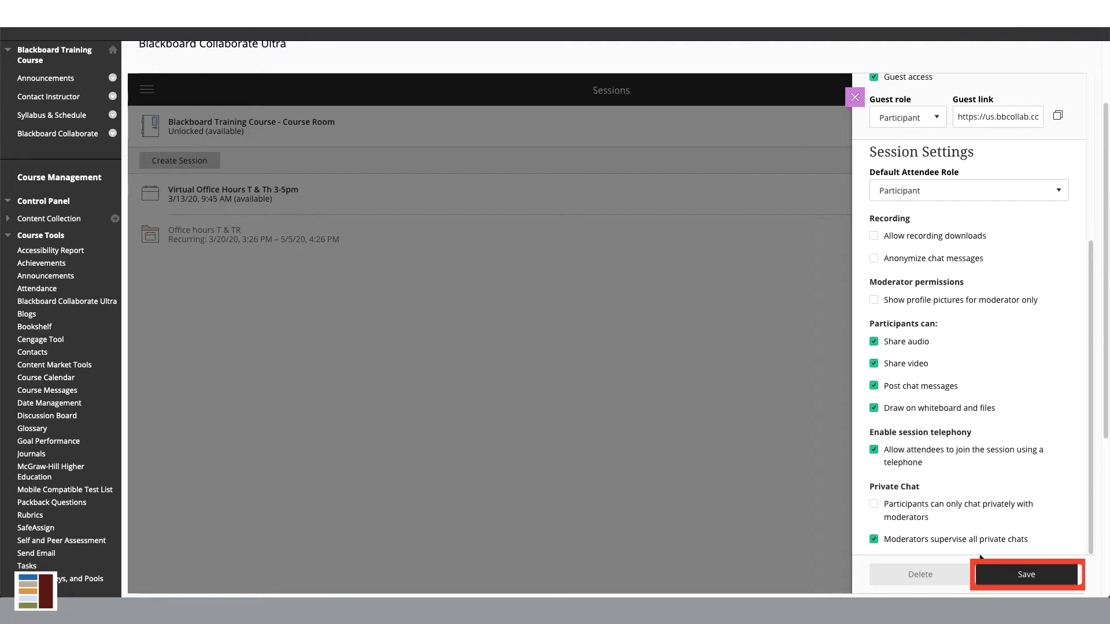
click(1022, 575)
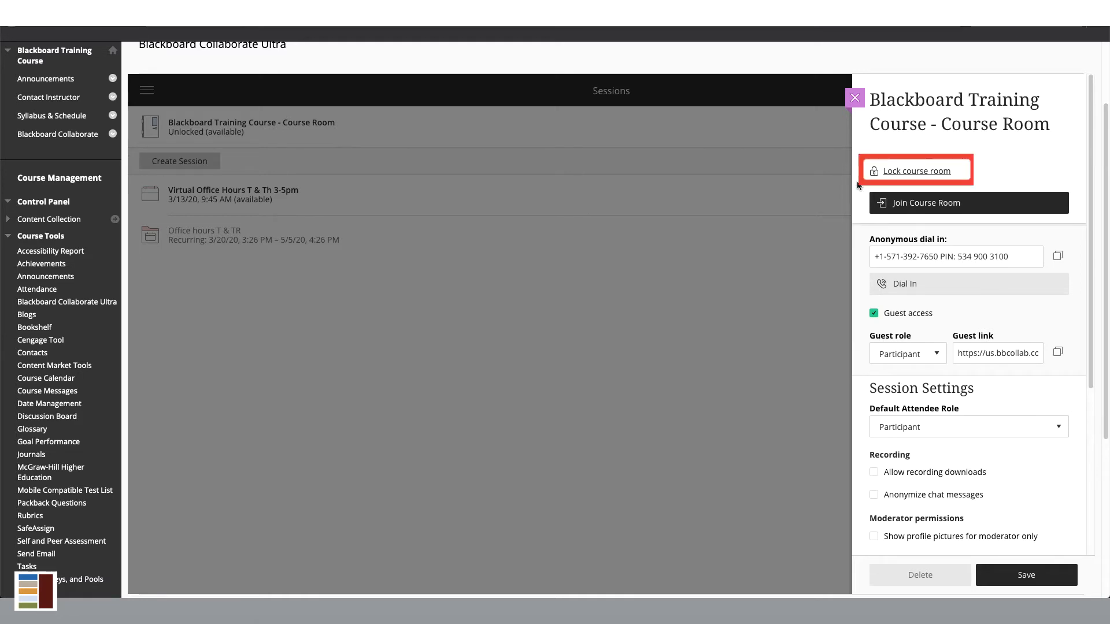
click(920, 175)
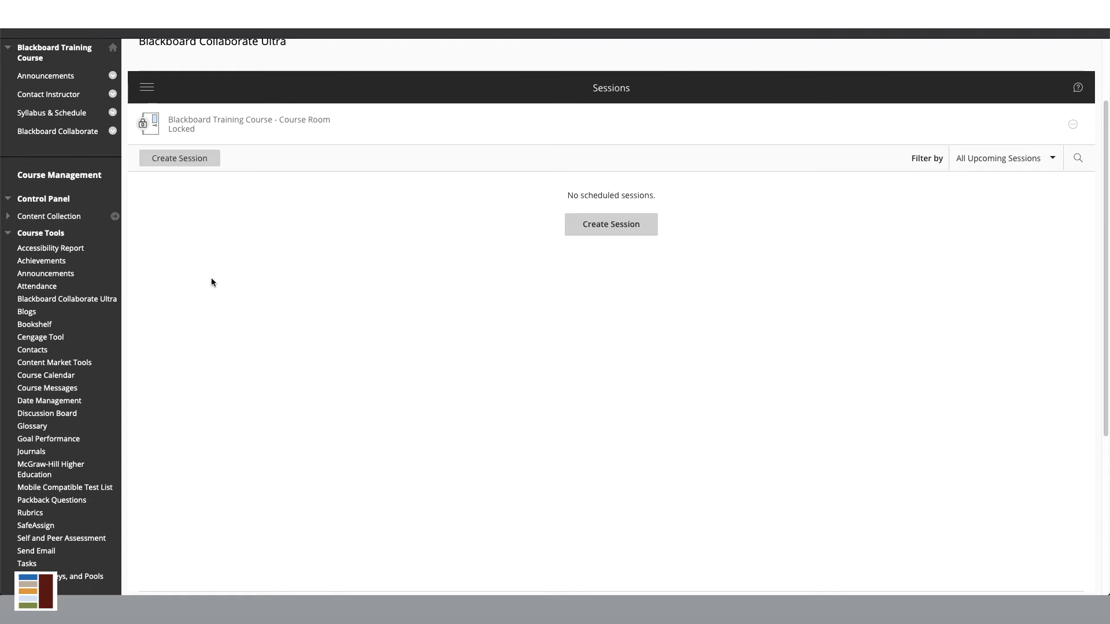
- Create a new session named Sample Session
click(612, 229)
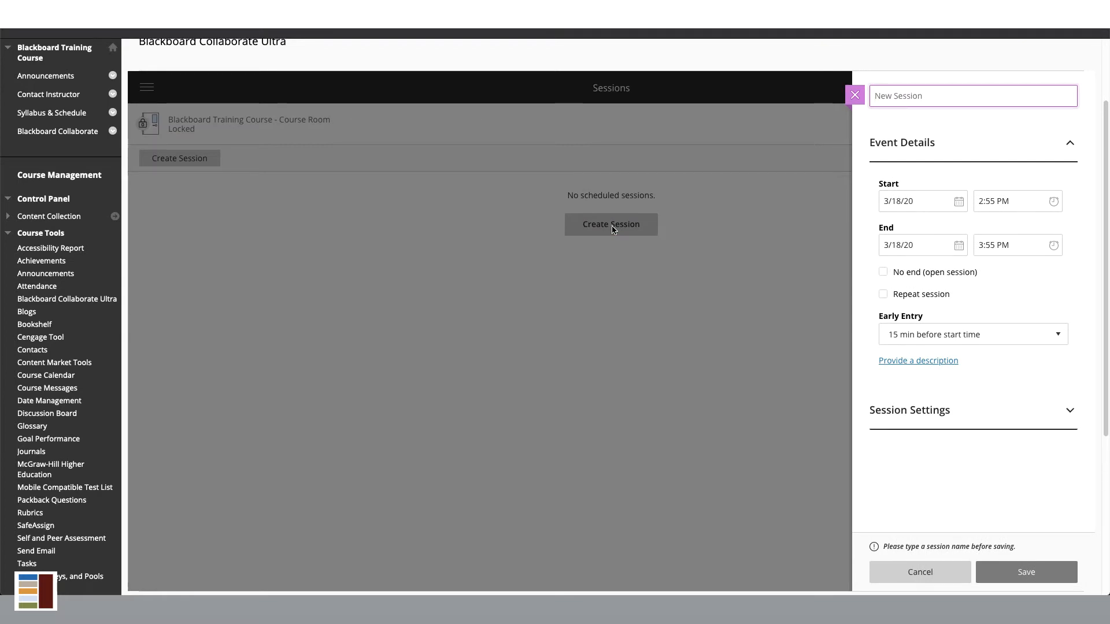
text(Sample S)
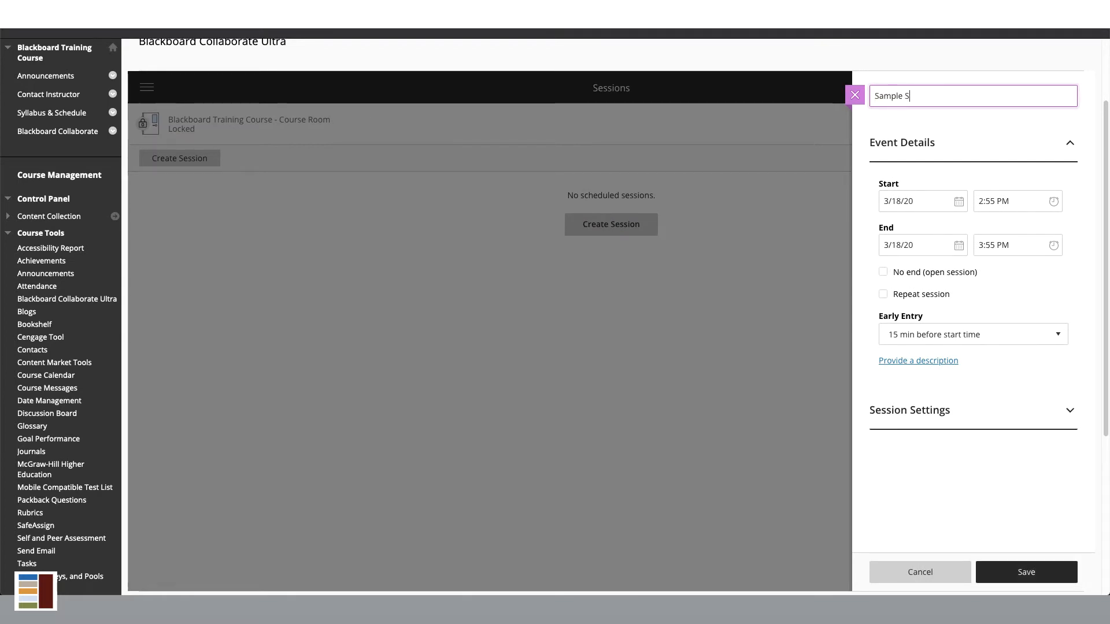
text(ession)
key(Return)
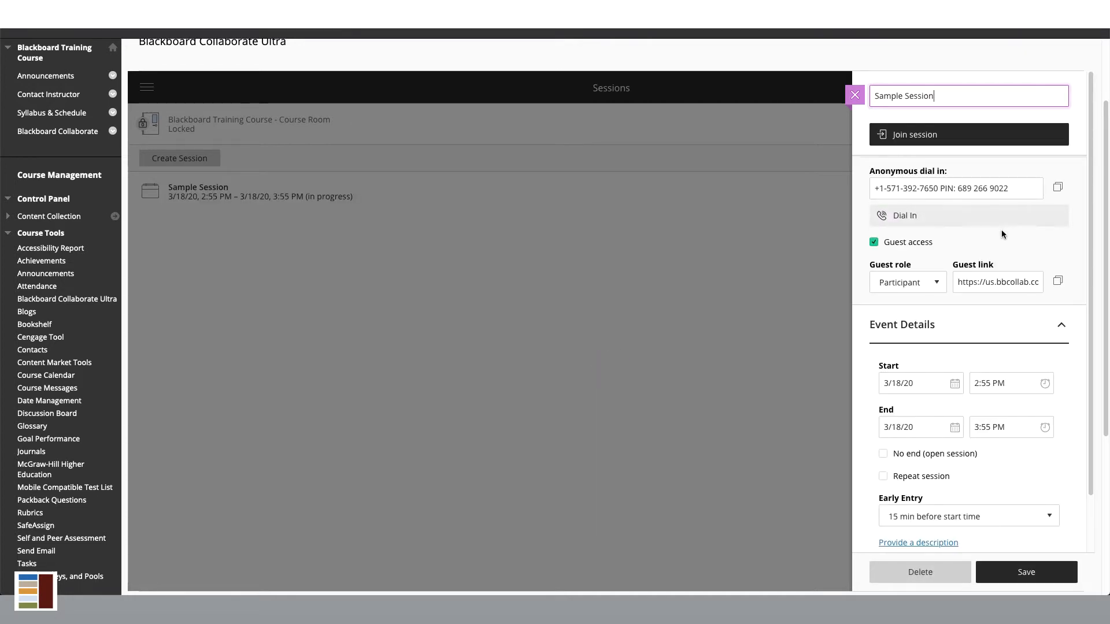
- Set the session's end date to 3/20/20 and enable the No end (open session) option
scroll(1042, 240, up, 1)
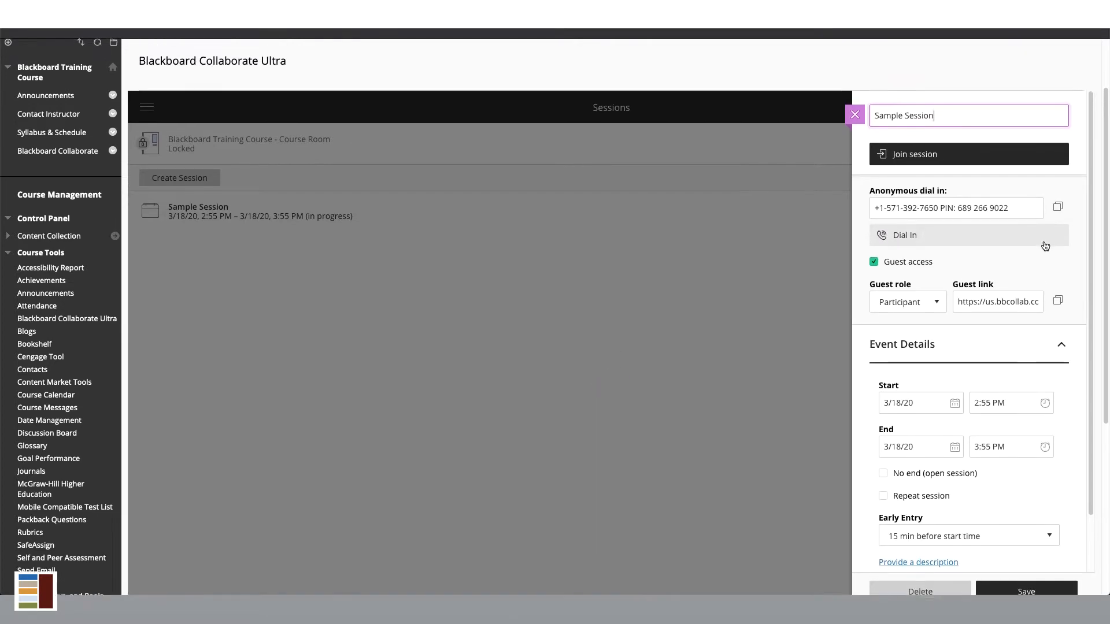
scroll(1047, 241, down, 1)
scroll(1050, 241, down, 1)
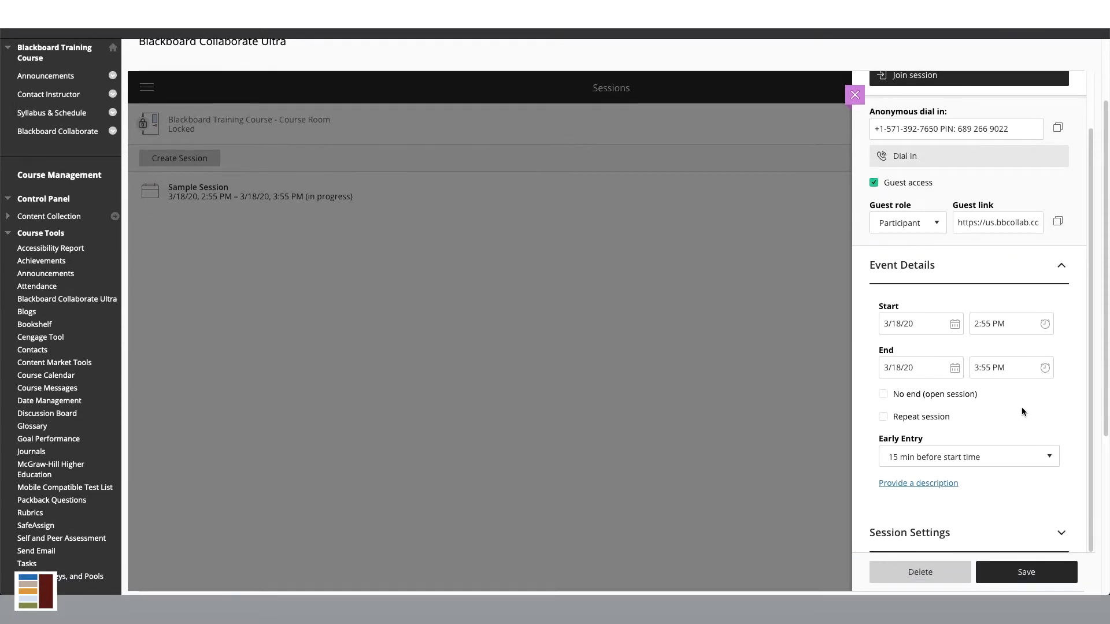
click(954, 368)
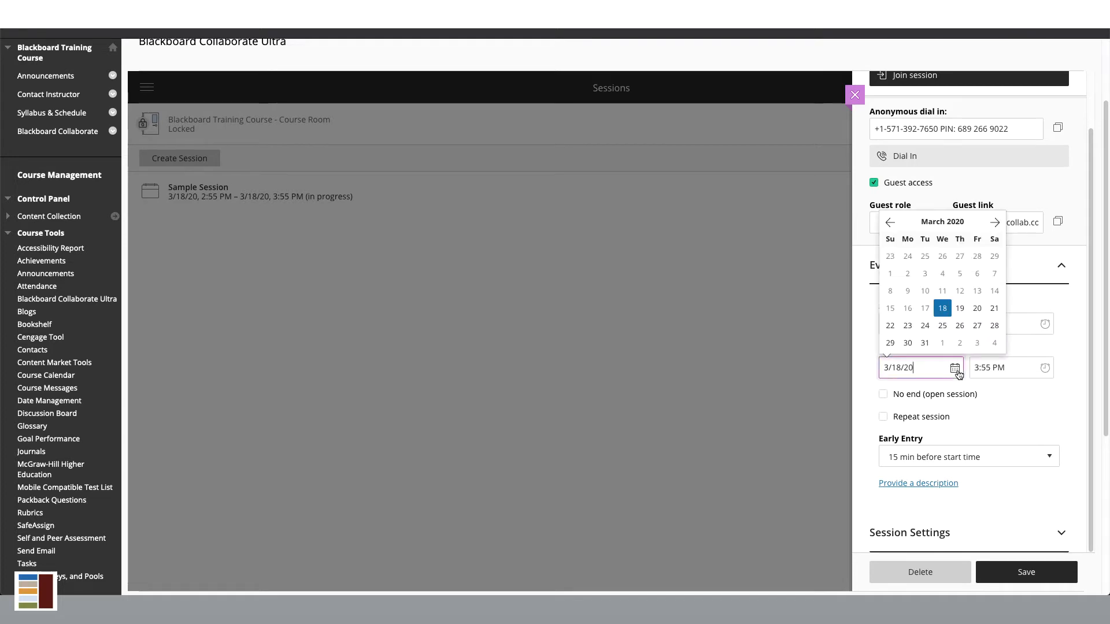
click(977, 309)
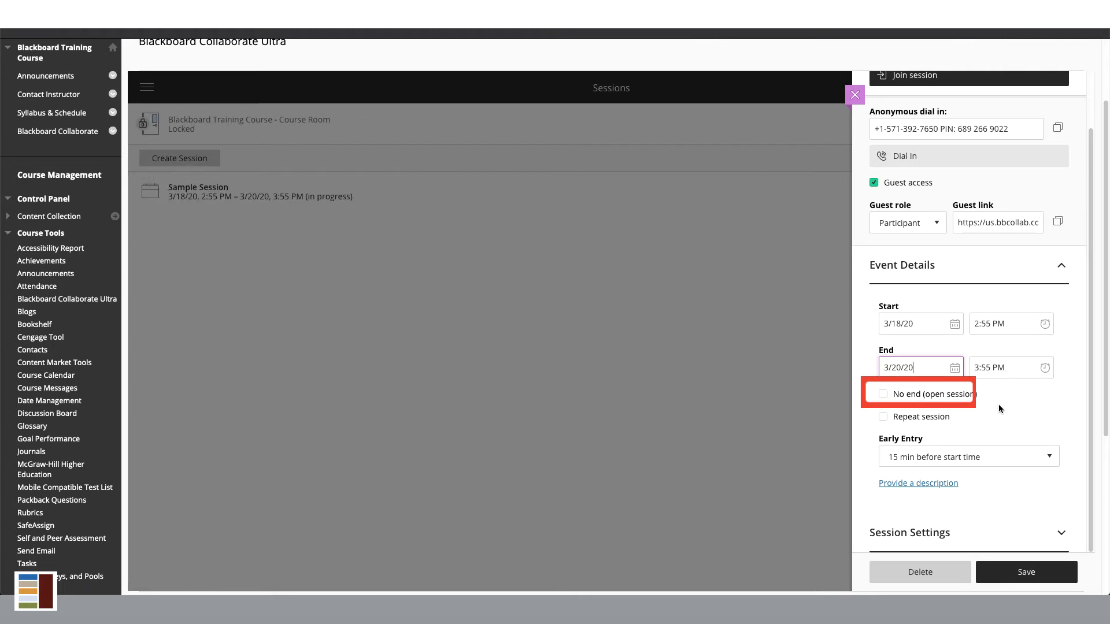
click(887, 394)
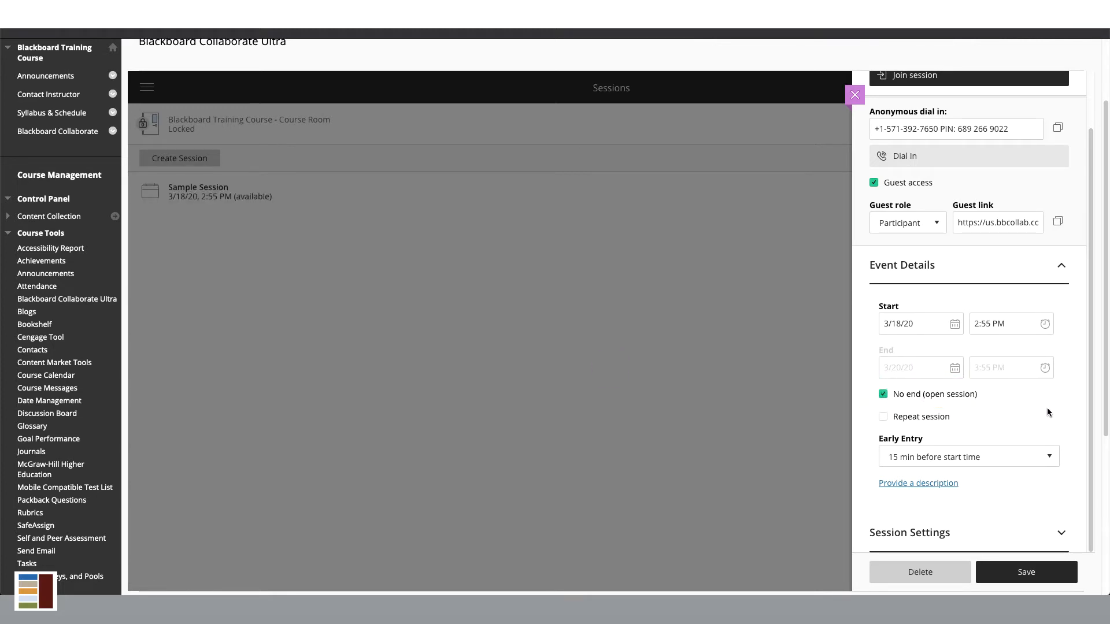
- Set the session's early entry to 30 min before start time and enter "session description" as its description
drag(1099, 415, 1100, 429)
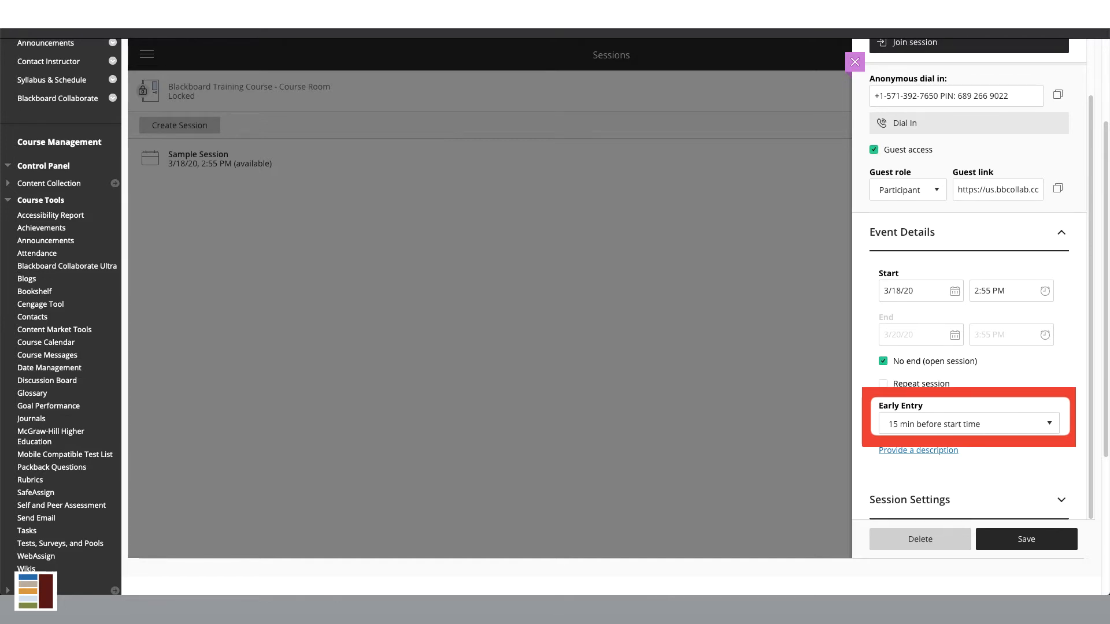
click(1014, 428)
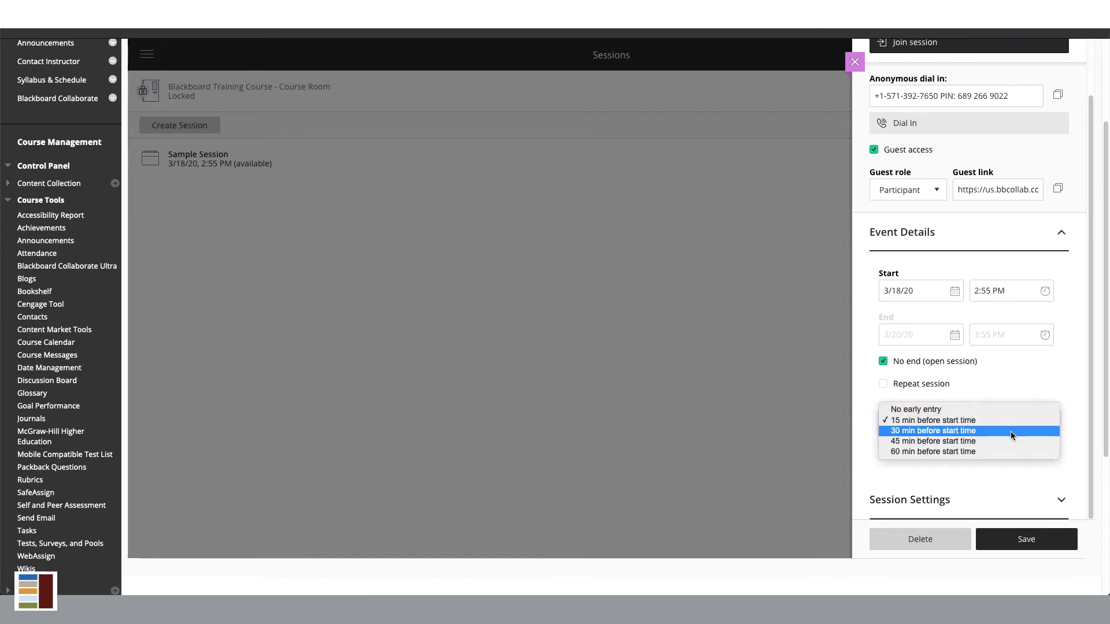
click(1010, 431)
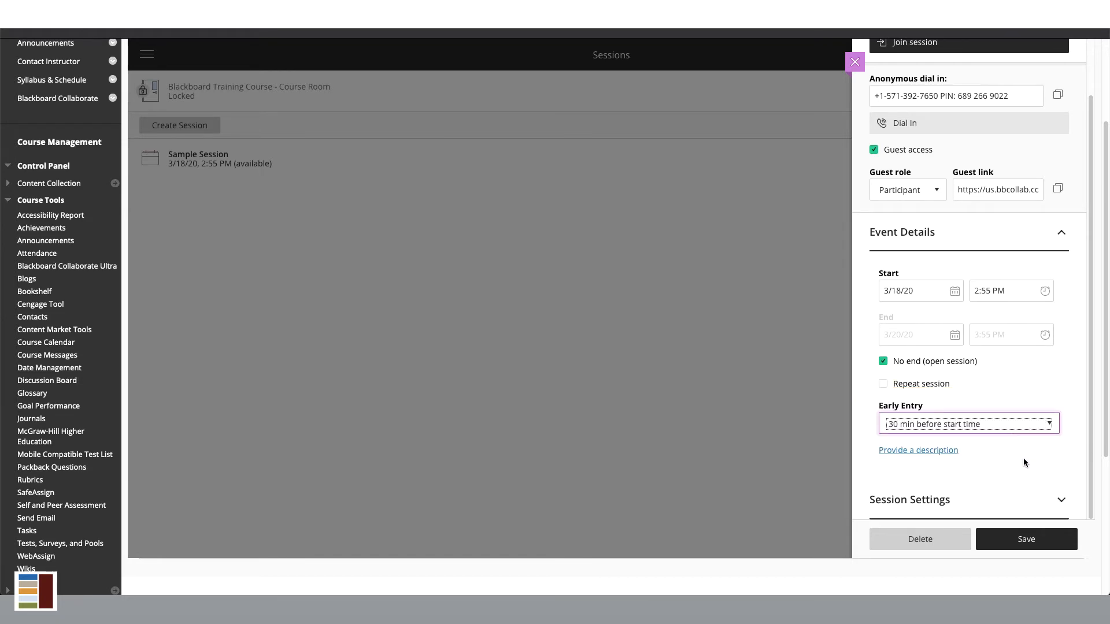
click(932, 451)
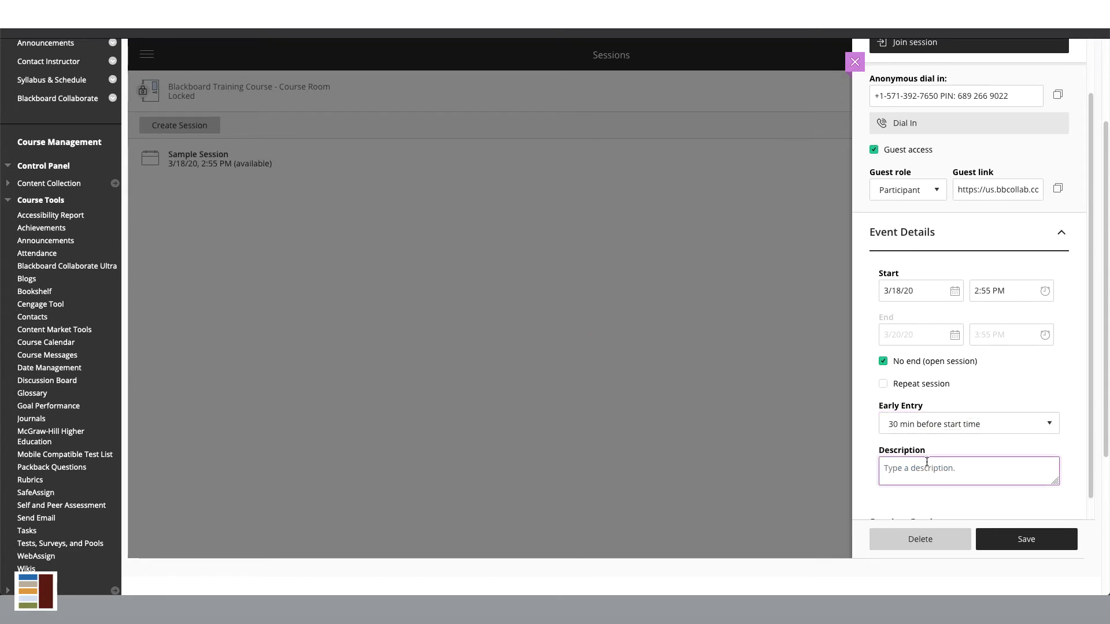
text(session description)
scroll(969, 289, down, 6)
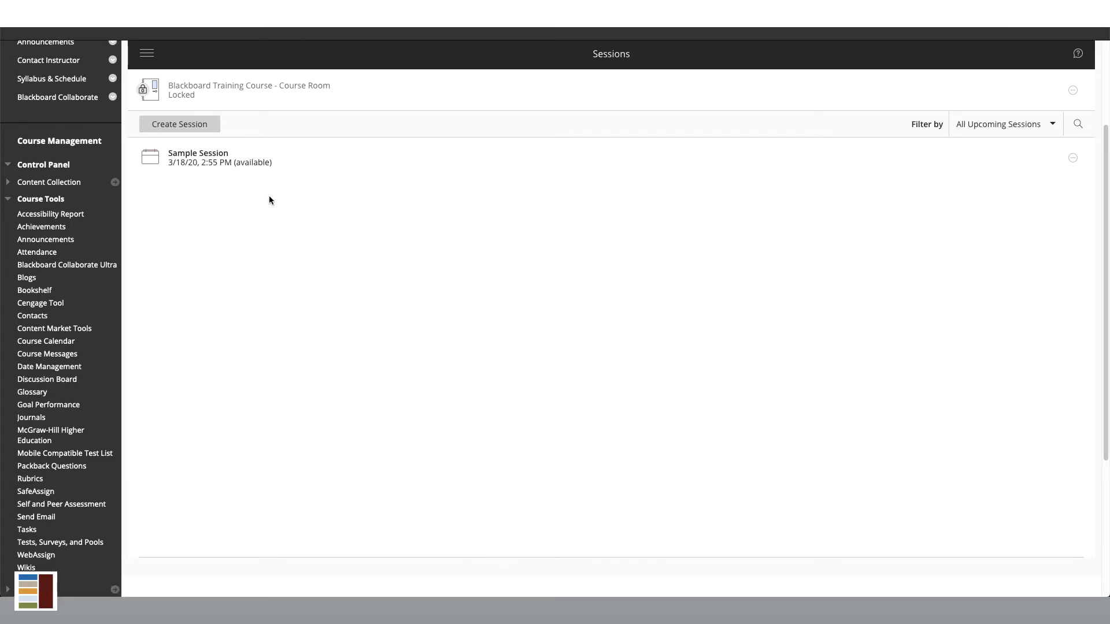
- Join Sample Session, allowing microphone and camera access and confirming that the audio and video tests work
click(315, 161)
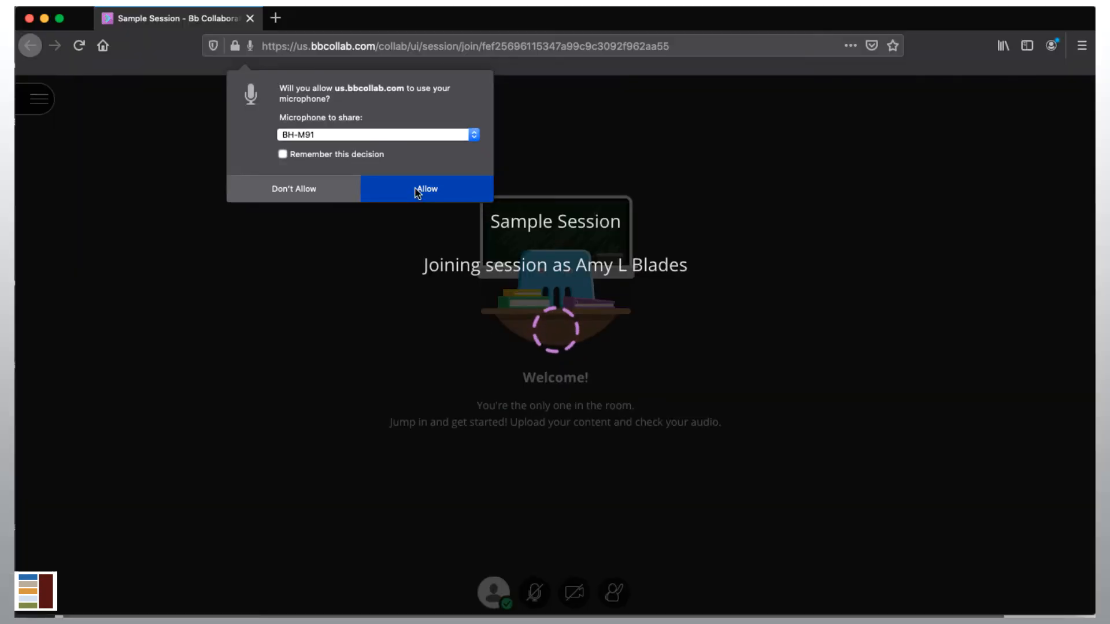
click(402, 213)
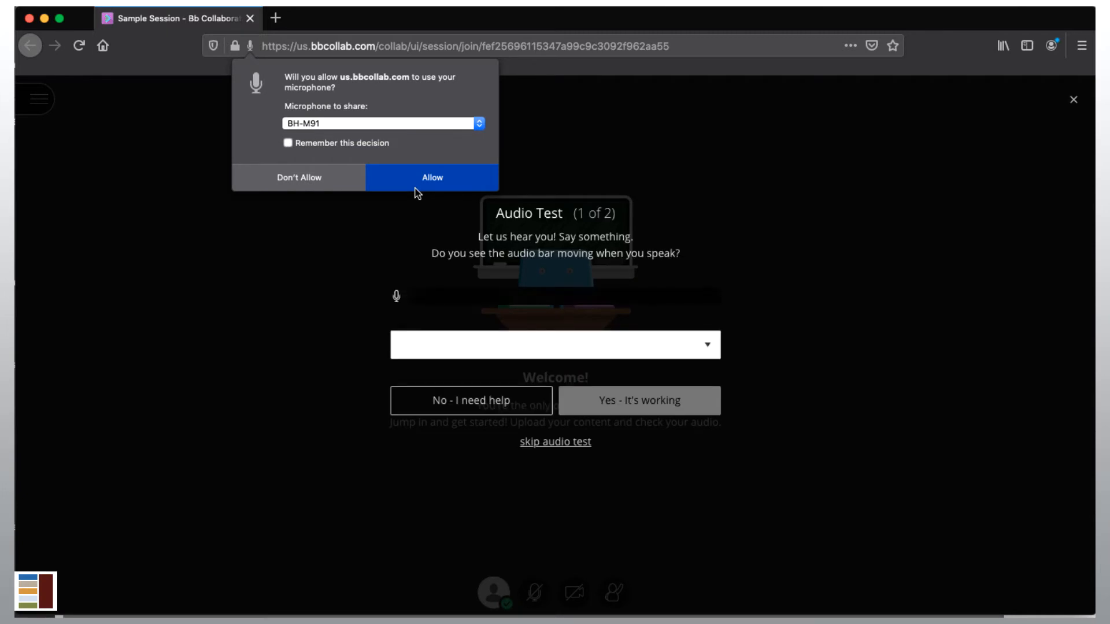
click(416, 189)
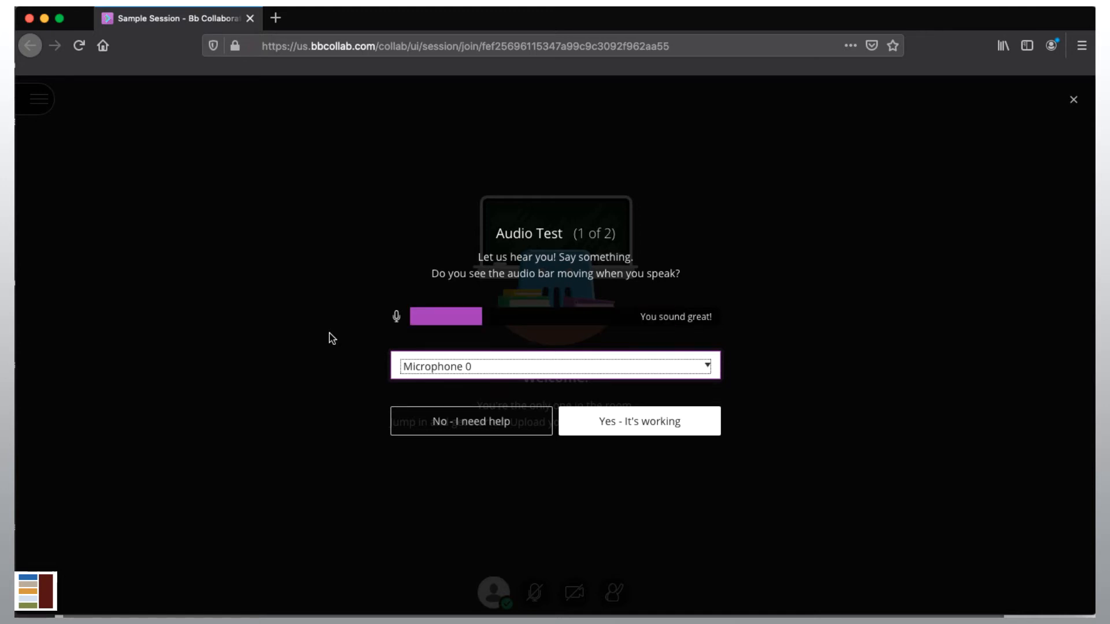
click(673, 426)
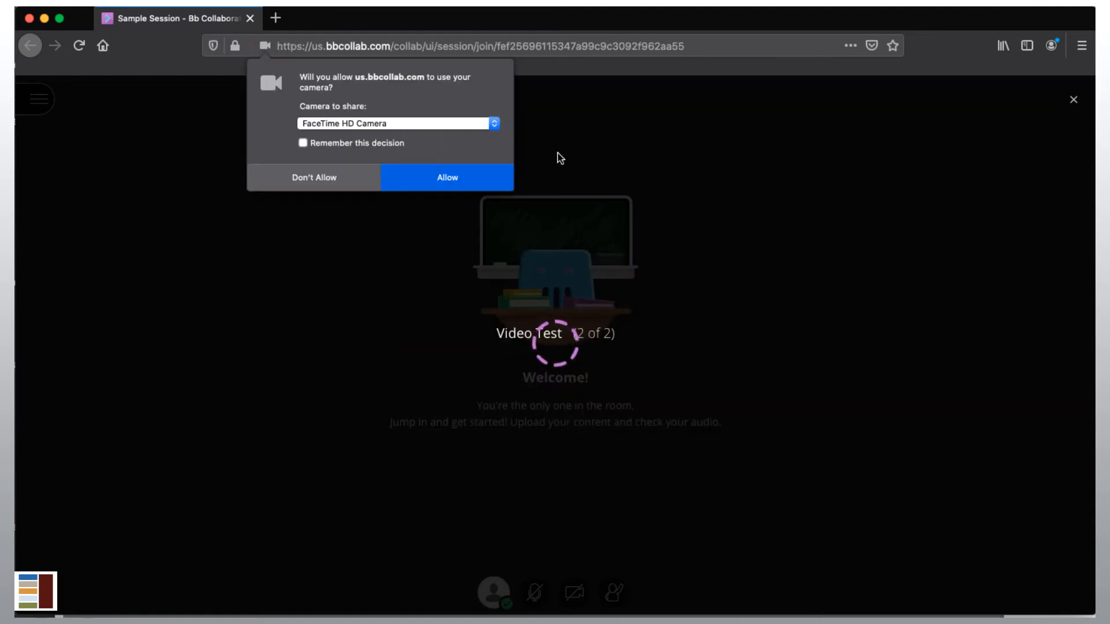
click(484, 185)
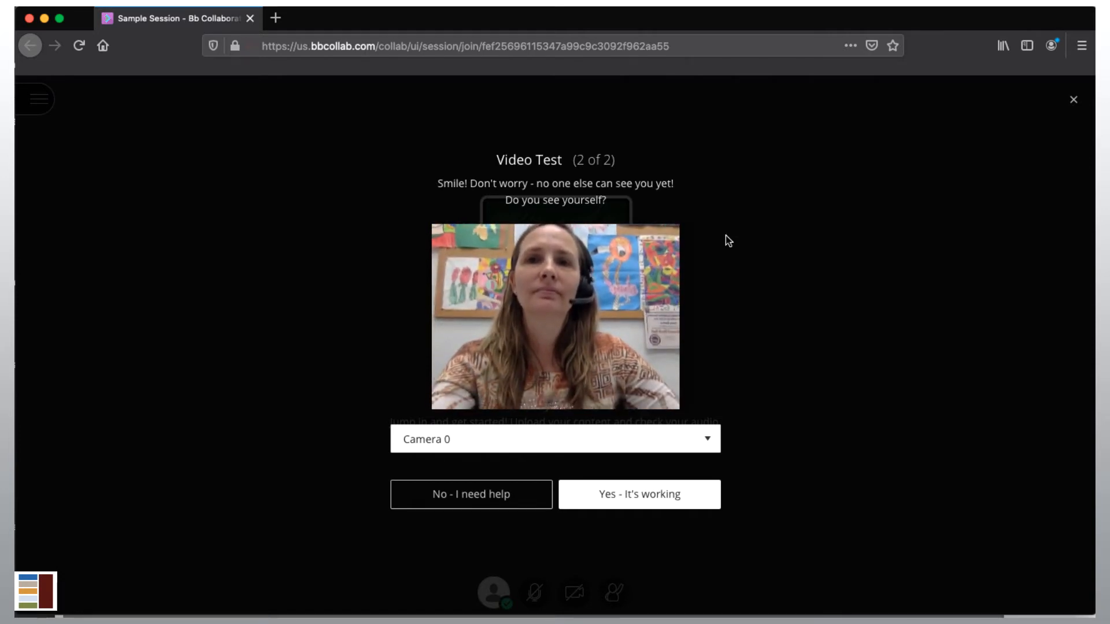
click(661, 495)
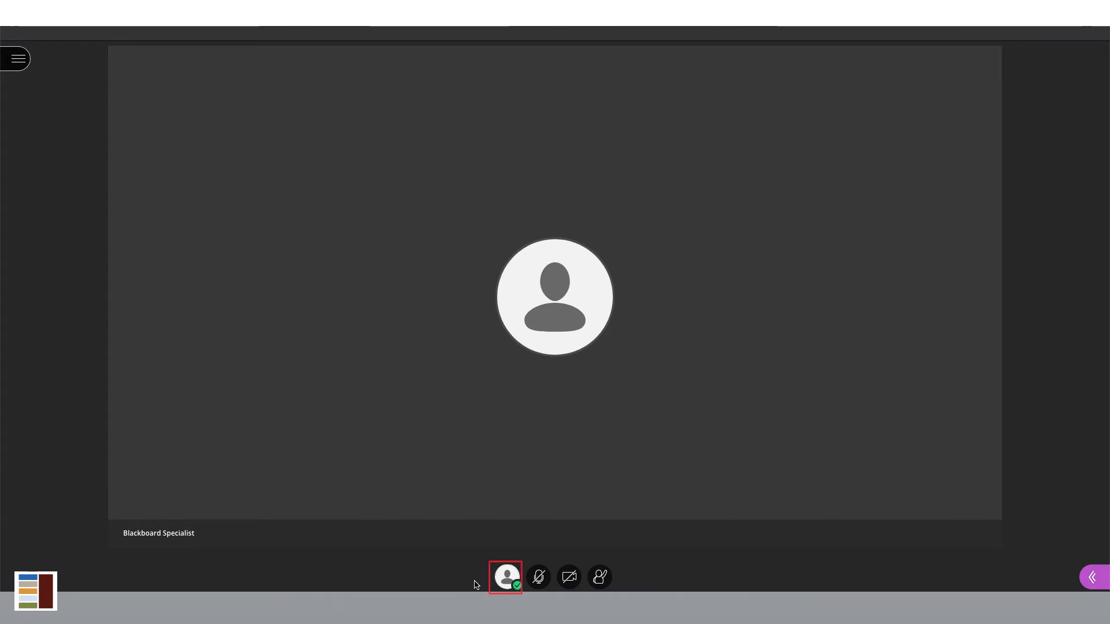
- Upload the JPEG image from the Desktop as your profile picture, accept its crop and save it
click(504, 584)
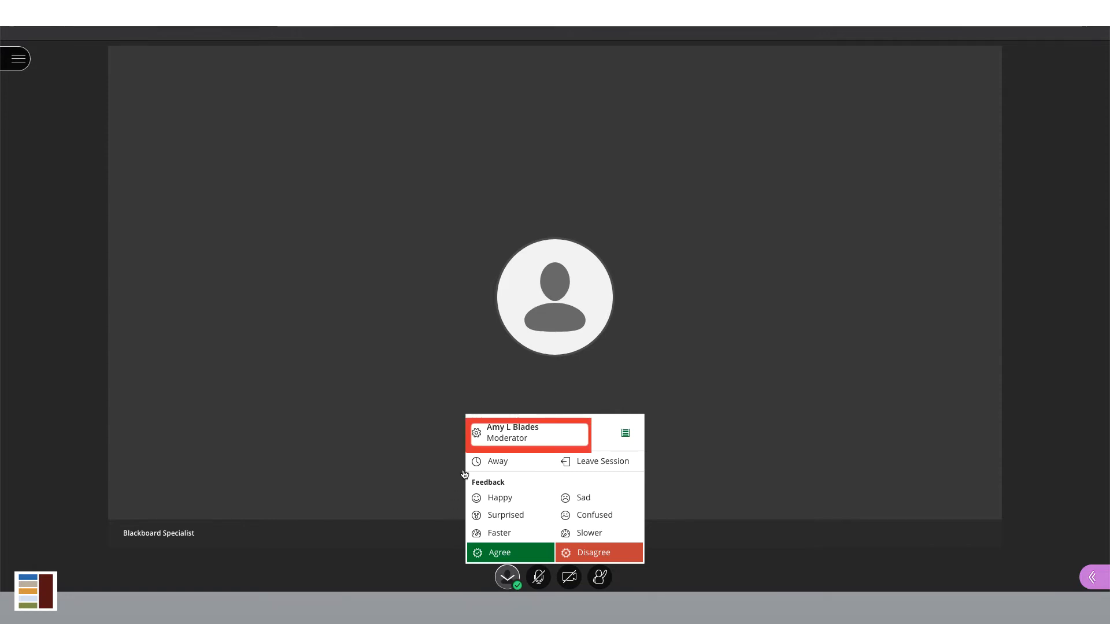
click(503, 440)
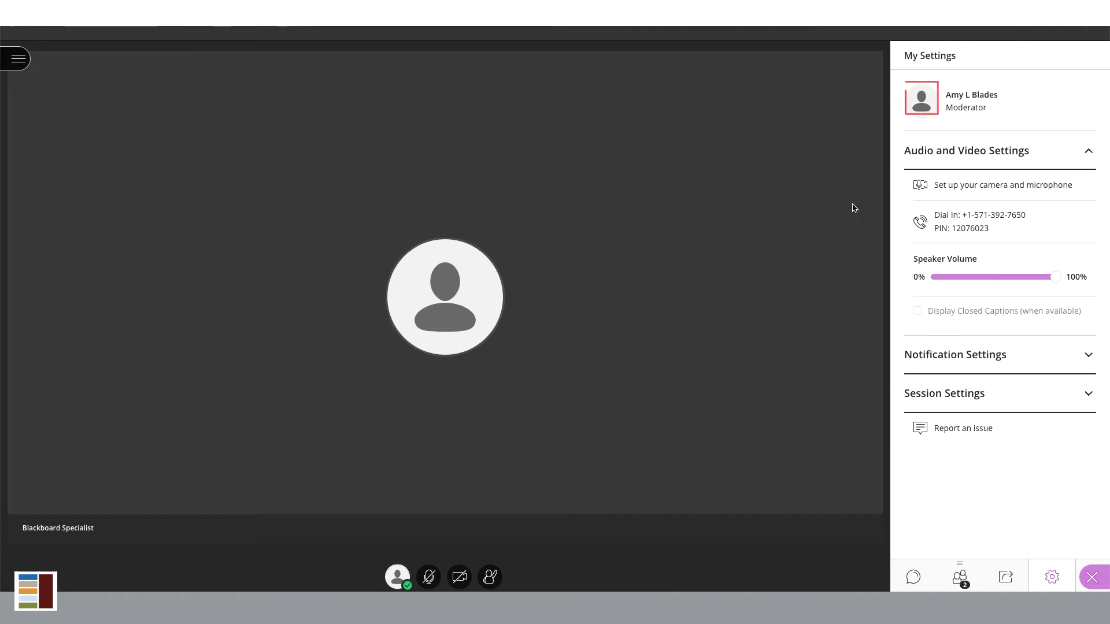
click(921, 110)
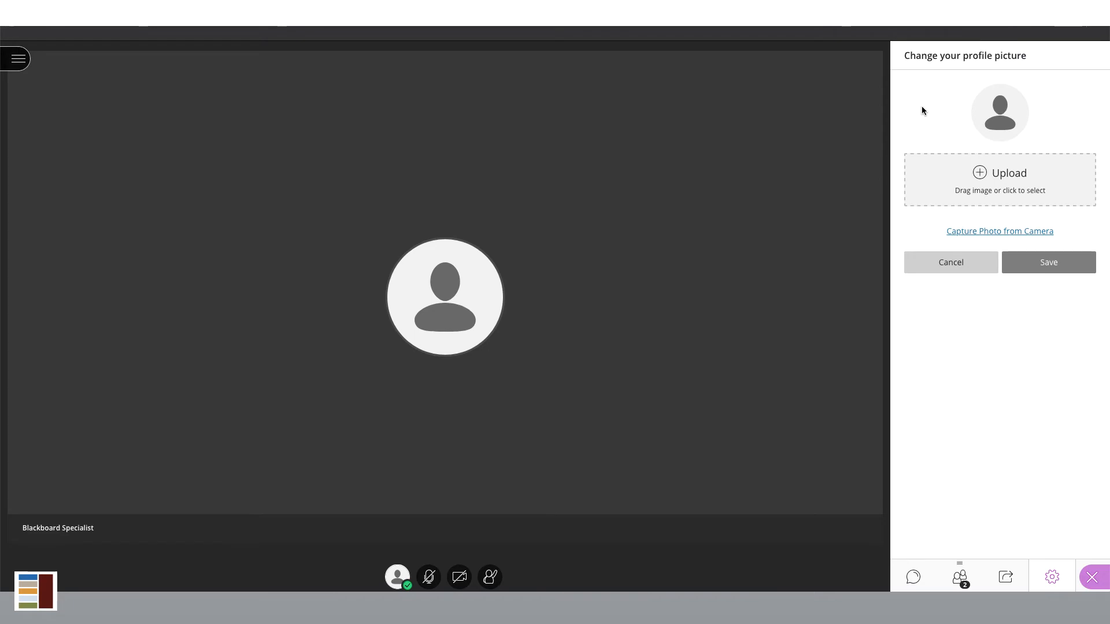
click(993, 175)
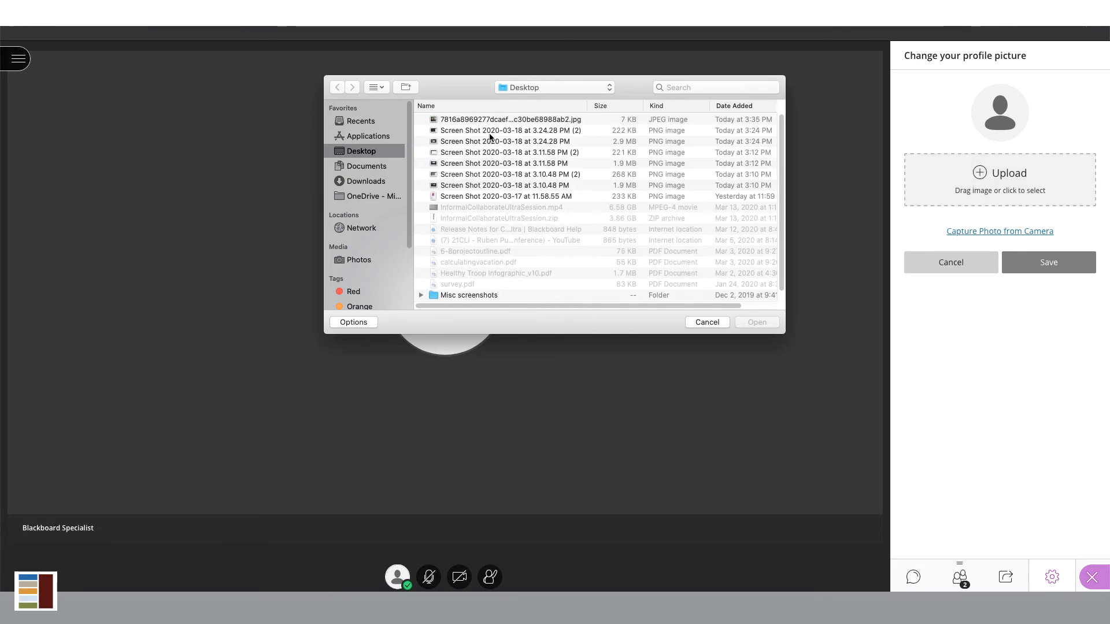
click(471, 121)
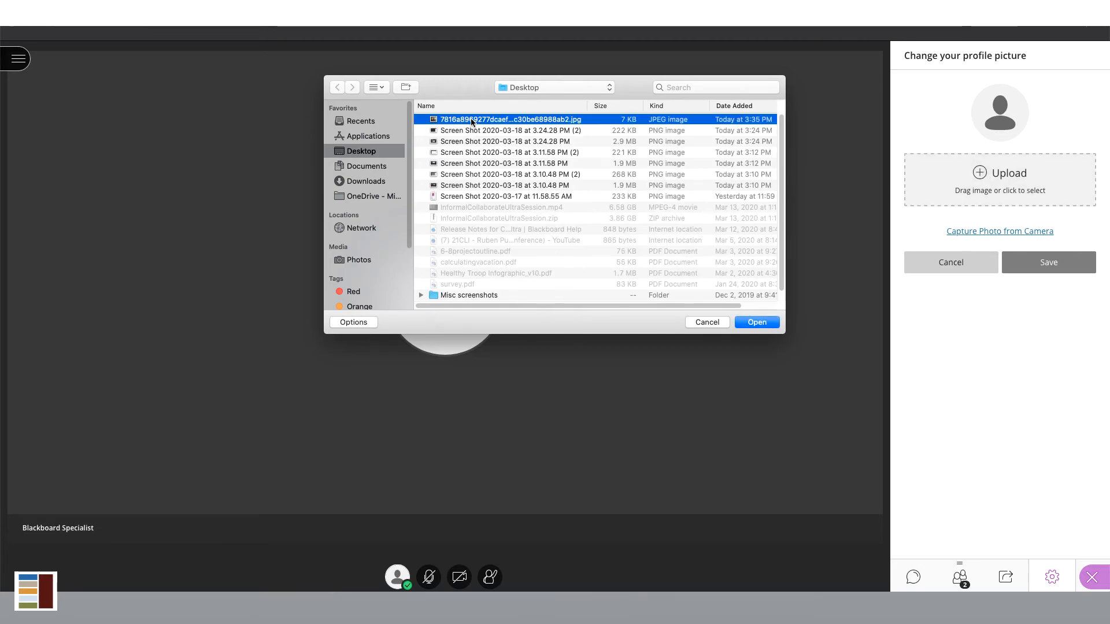
click(754, 322)
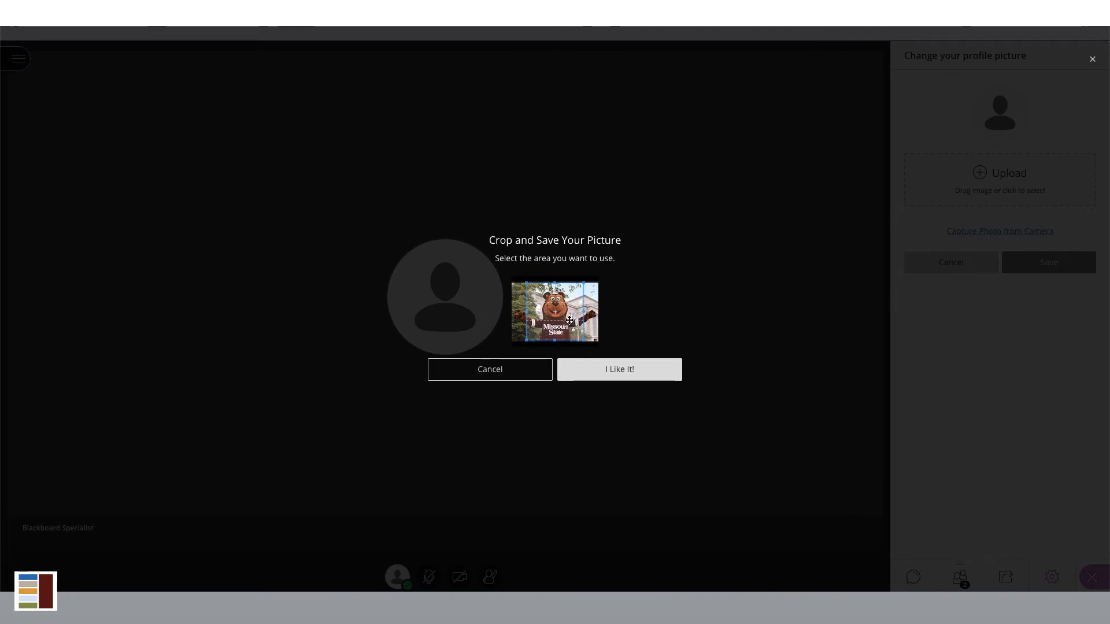
drag(569, 321, 568, 320)
click(620, 369)
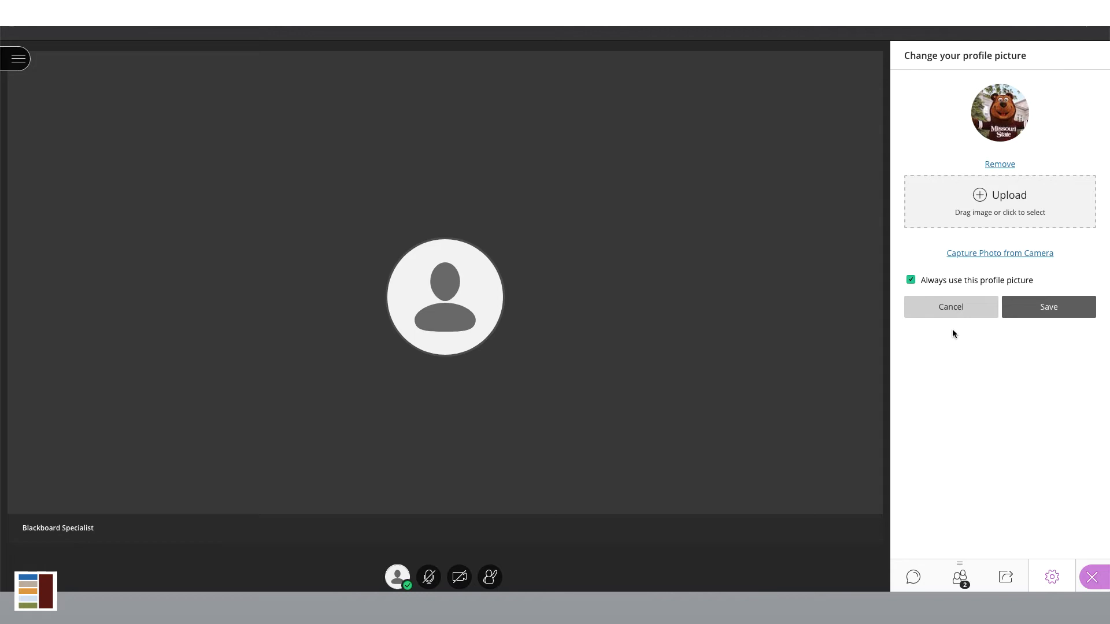
click(1044, 310)
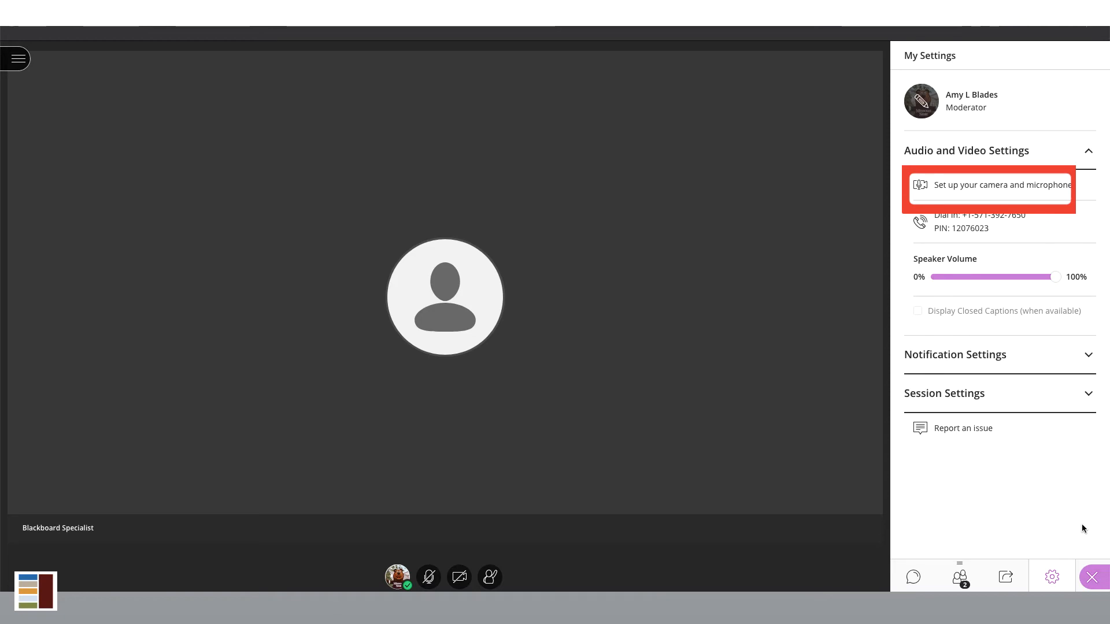
- Review the camera and microphone setup, notification options and session options in your settings, leaving them as they are
click(1078, 197)
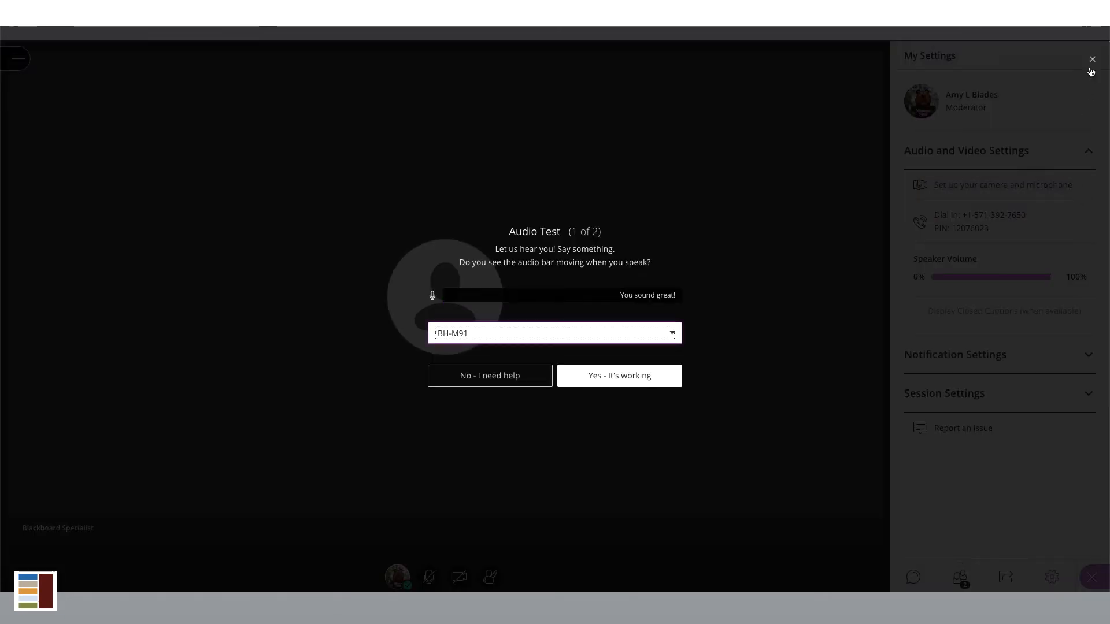
click(1092, 61)
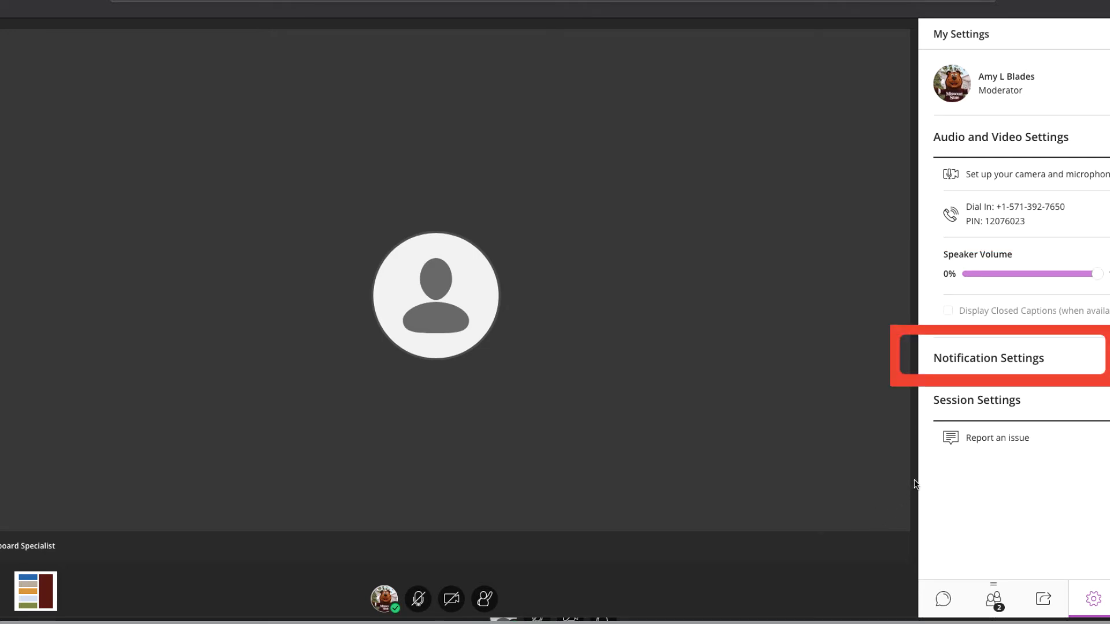
click(988, 358)
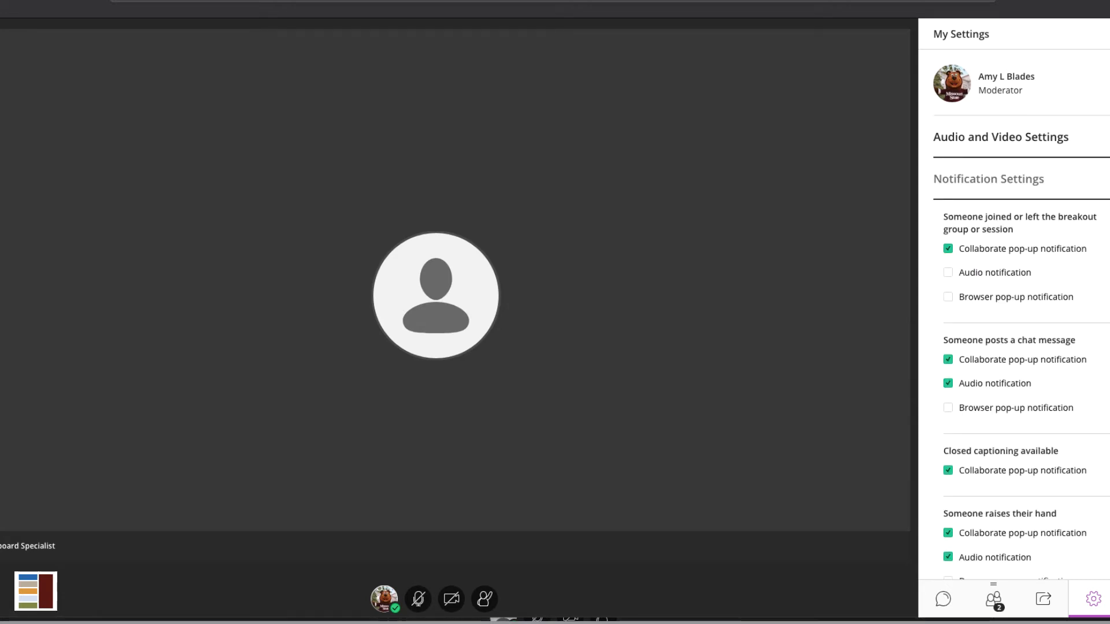
scroll(1014, 318, down, 3)
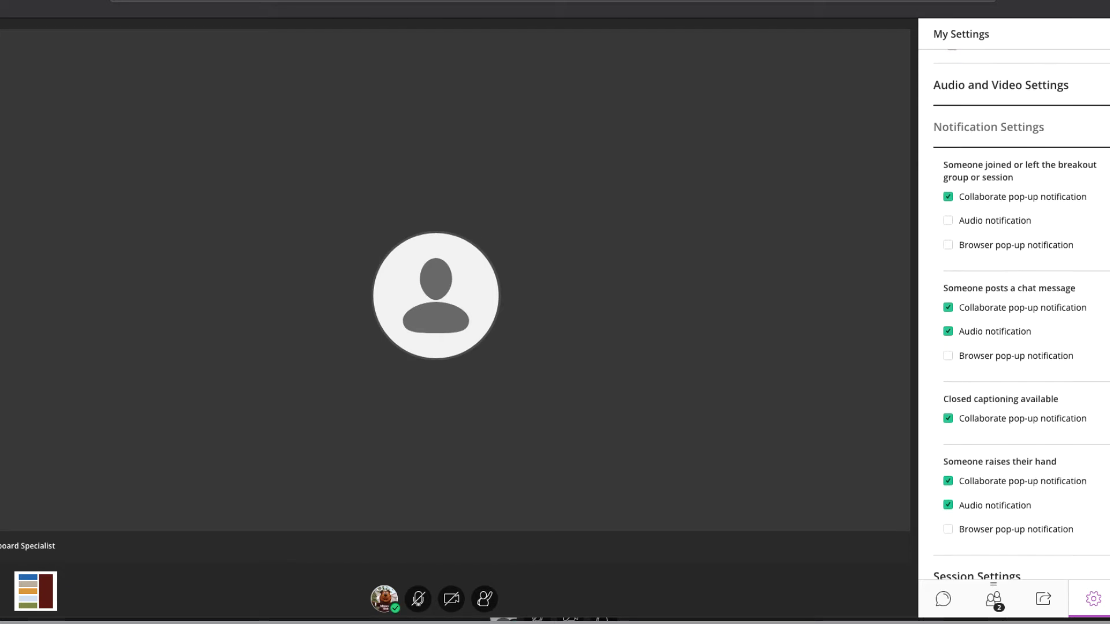
scroll(1014, 317, down, 2)
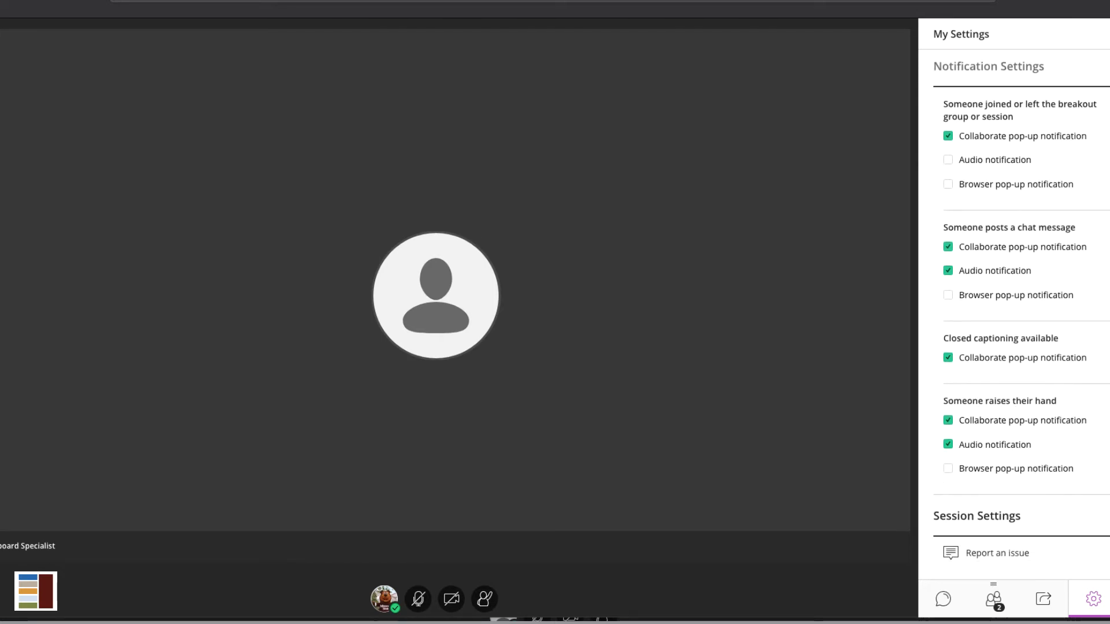
click(977, 516)
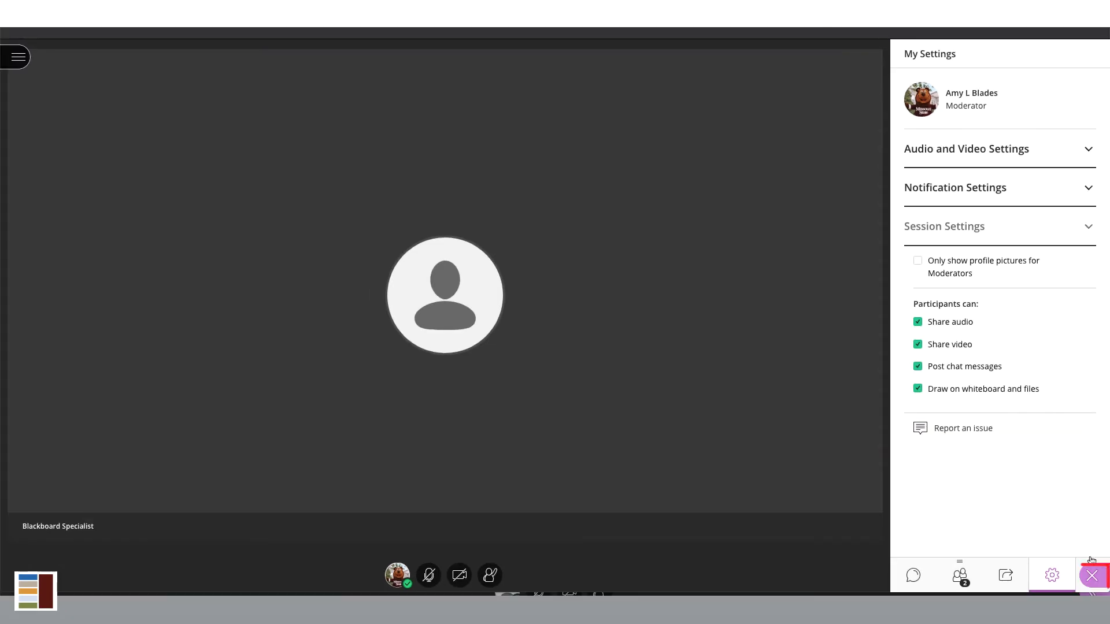
click(1092, 575)
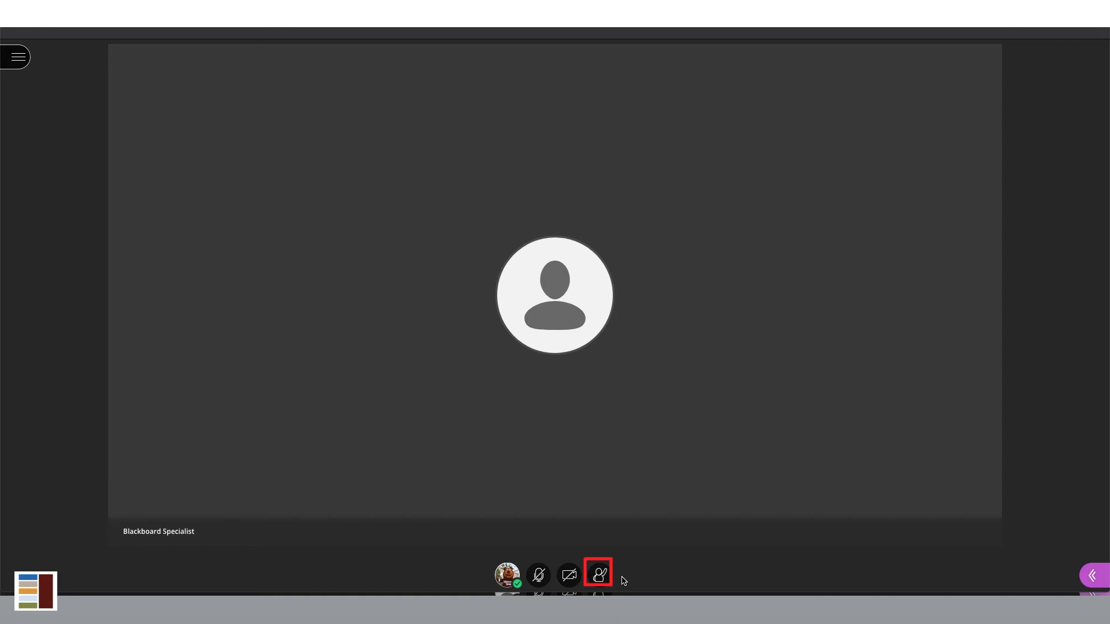
- Raise your hand in the session and show the list of attendees
click(599, 576)
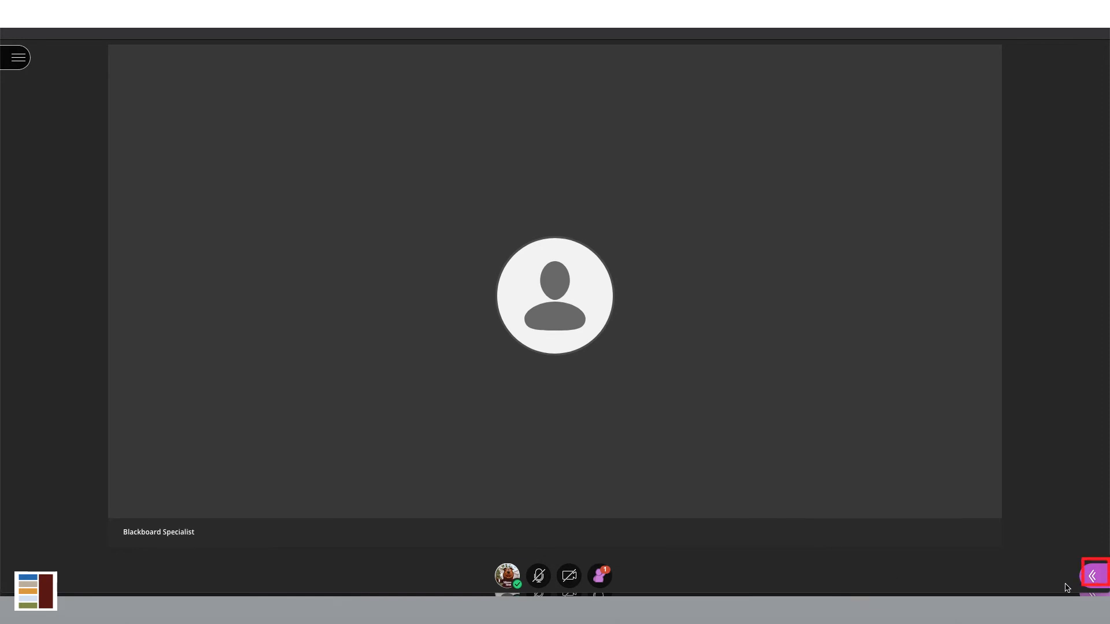
click(1096, 582)
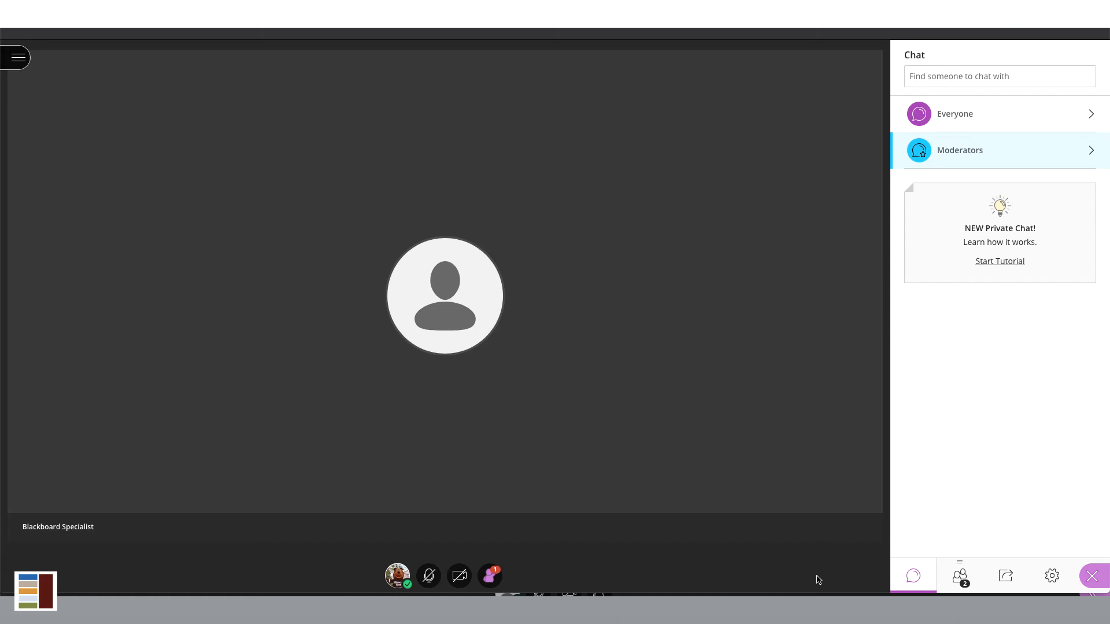
click(940, 590)
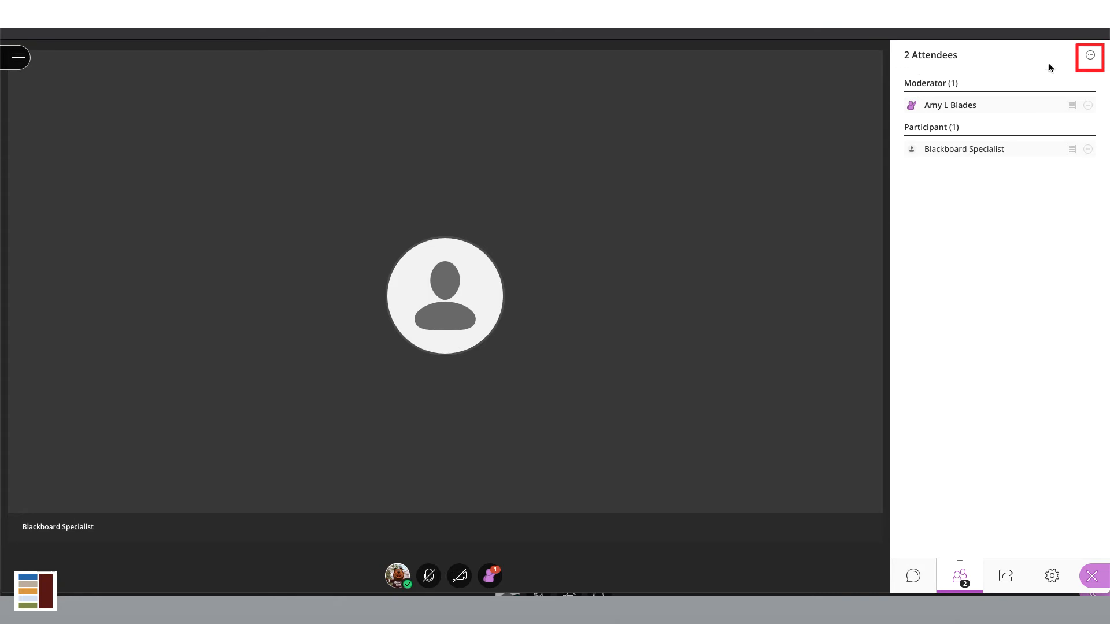
- Examine the options available for the whole attendee list and for the individual participant
click(1090, 56)
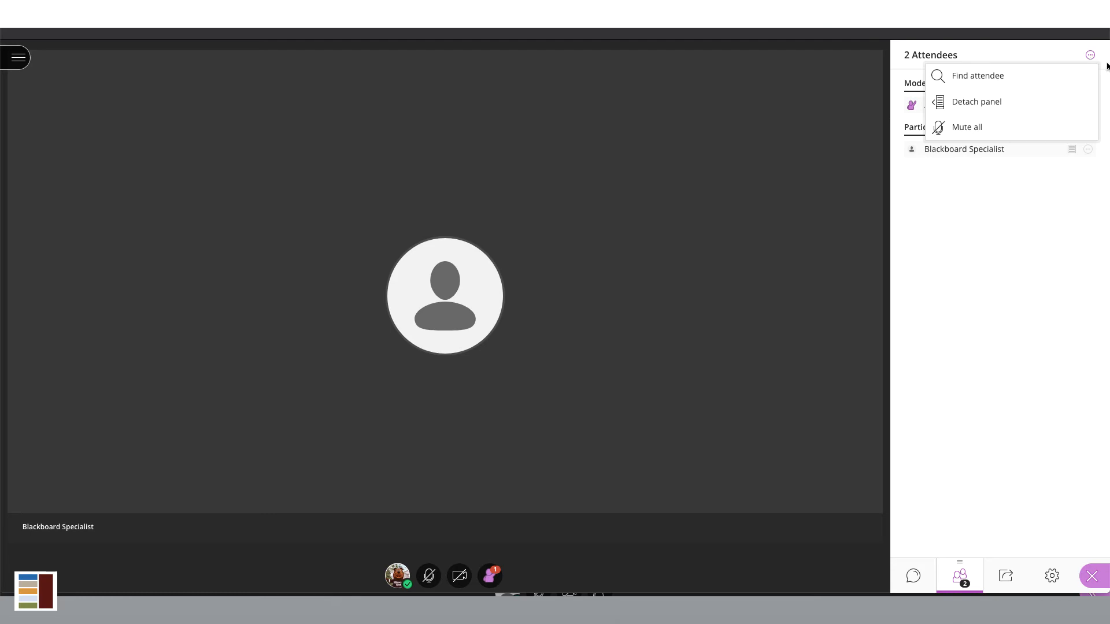
click(1106, 76)
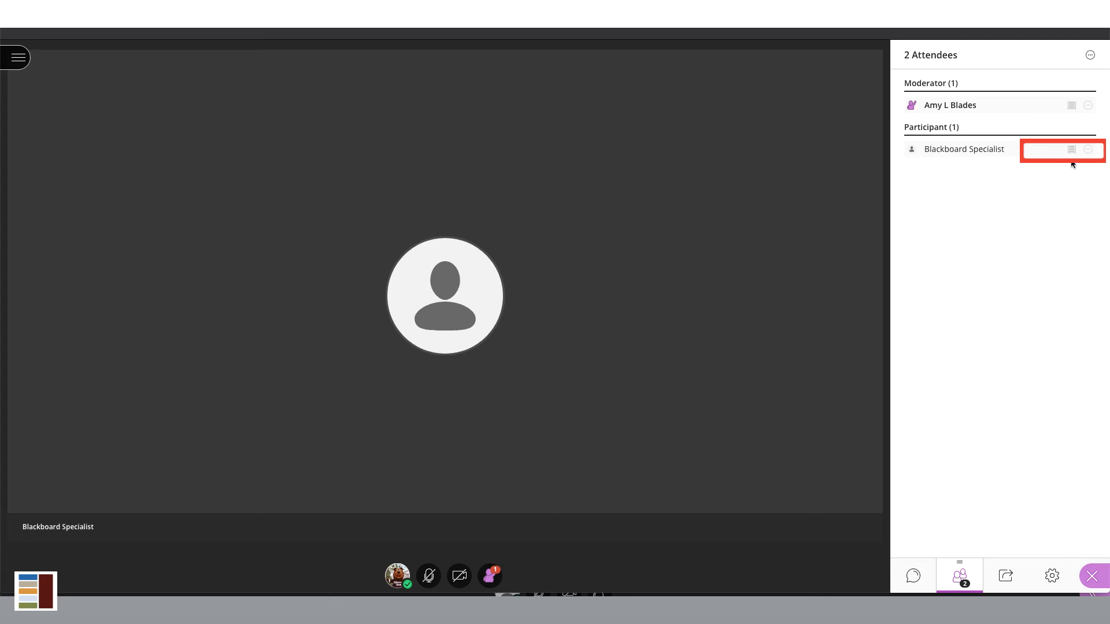
click(1089, 150)
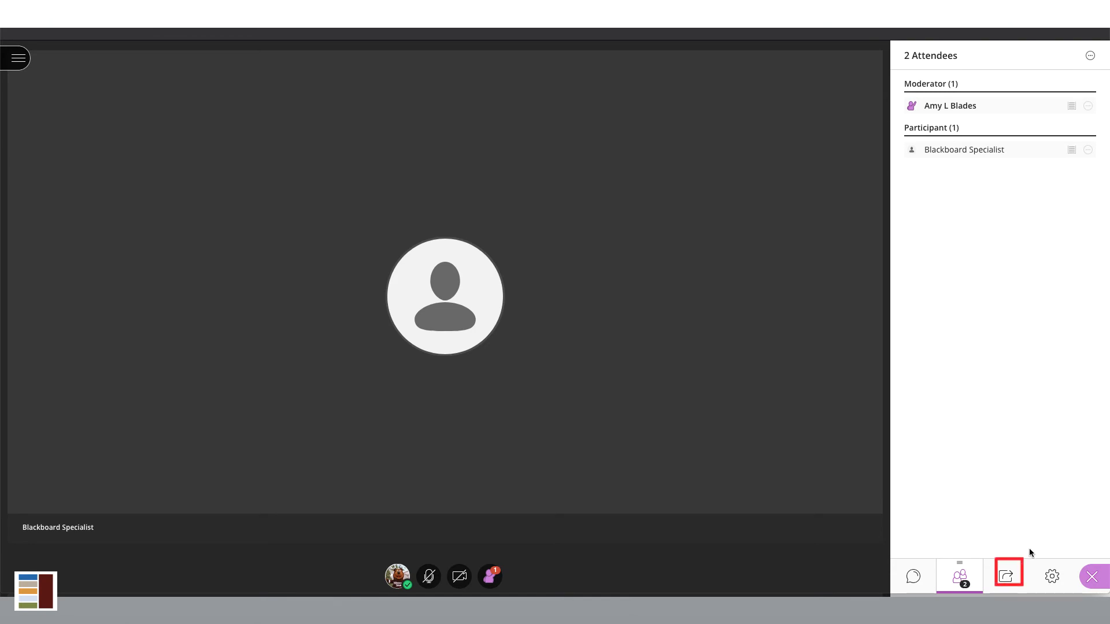
- Add Presentation (1).pptx to the main room files, share it starting from slide 1 and advance to the next slide
click(1016, 587)
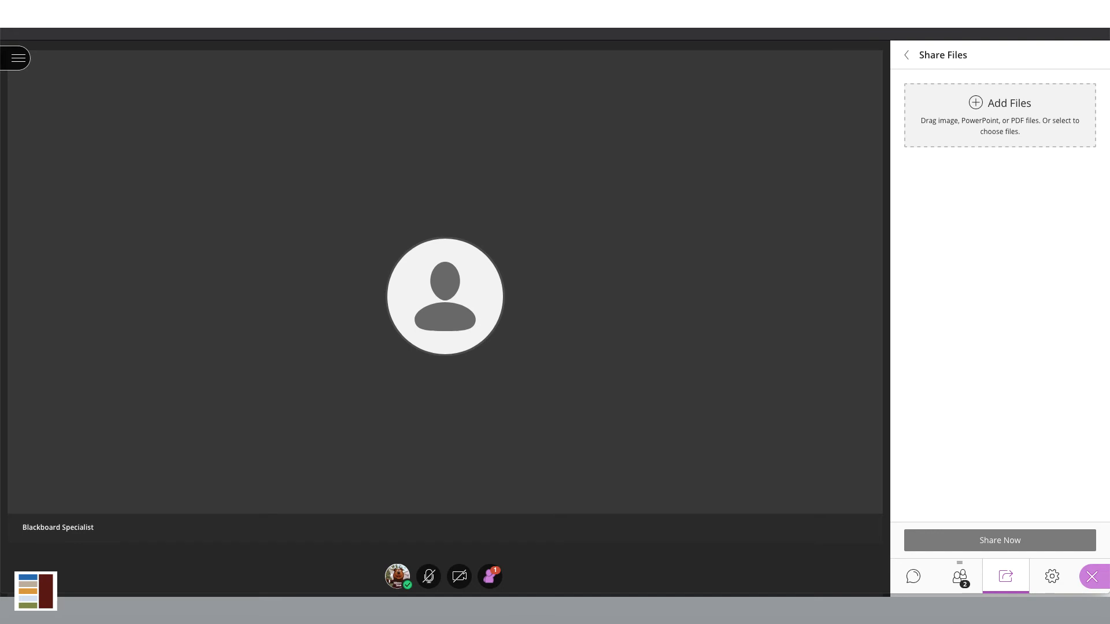
drag(238, 487, 999, 112)
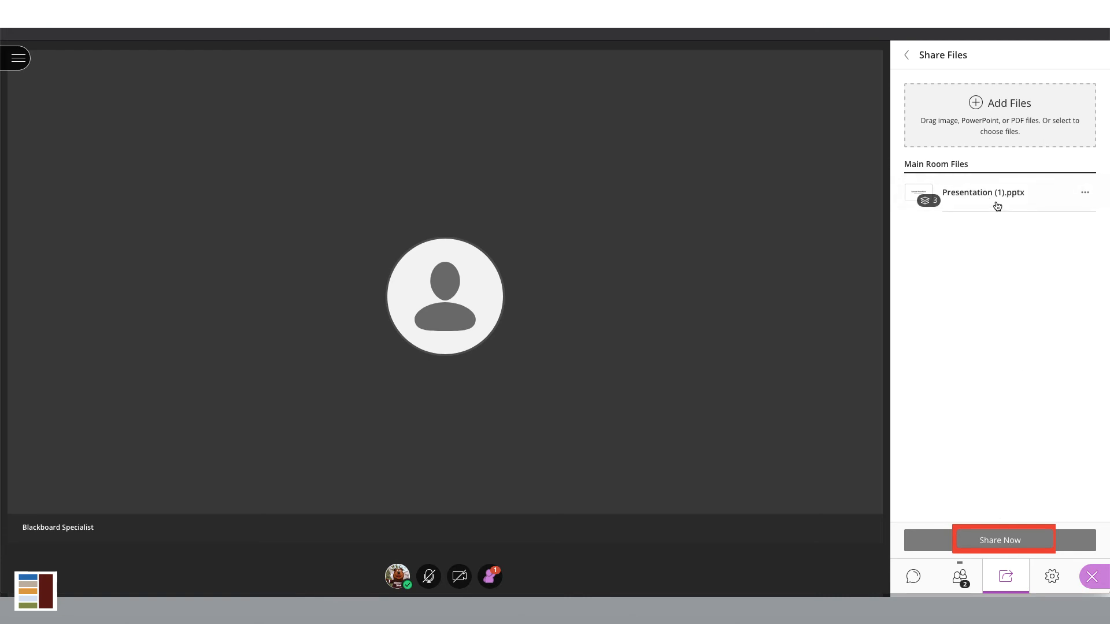
click(997, 204)
click(1005, 535)
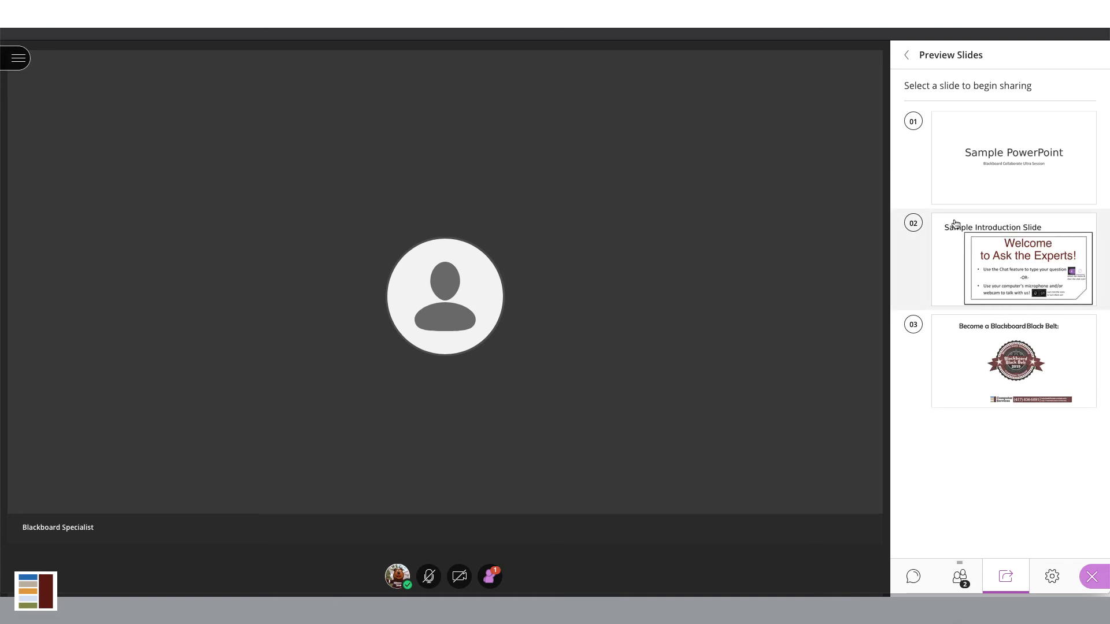
click(955, 187)
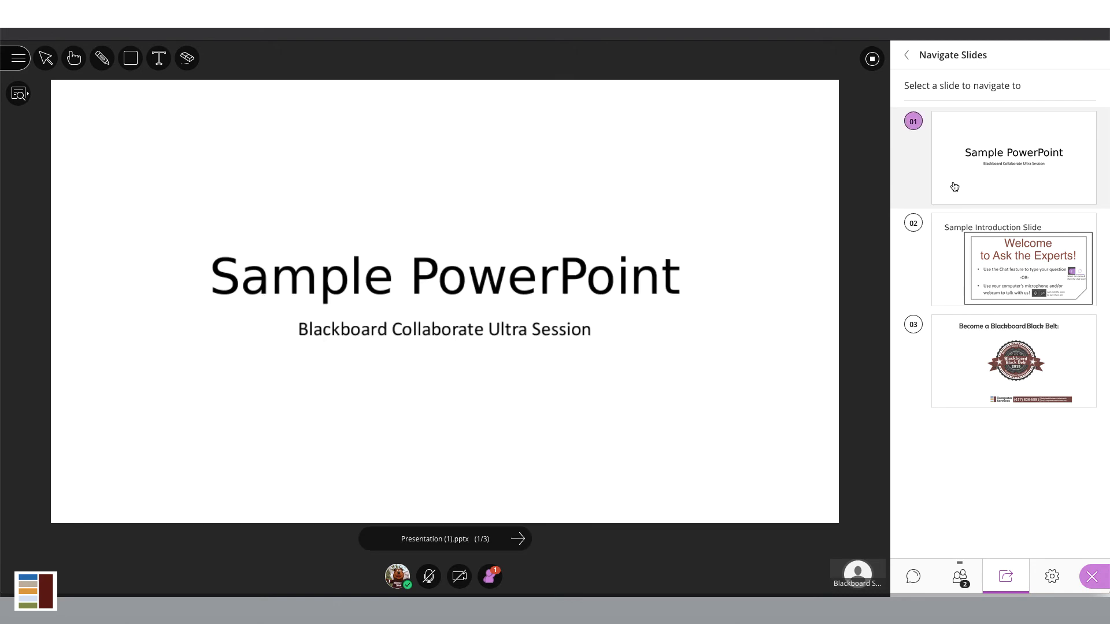
click(519, 539)
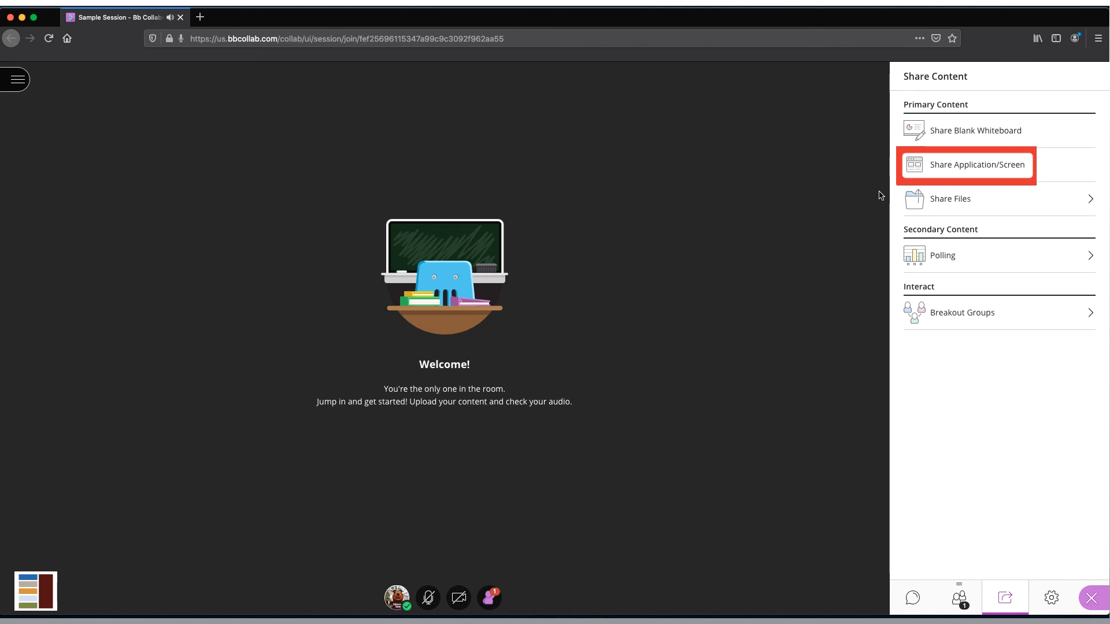
- Share the Presentation (1) application window with the session and stop sharing it
click(951, 174)
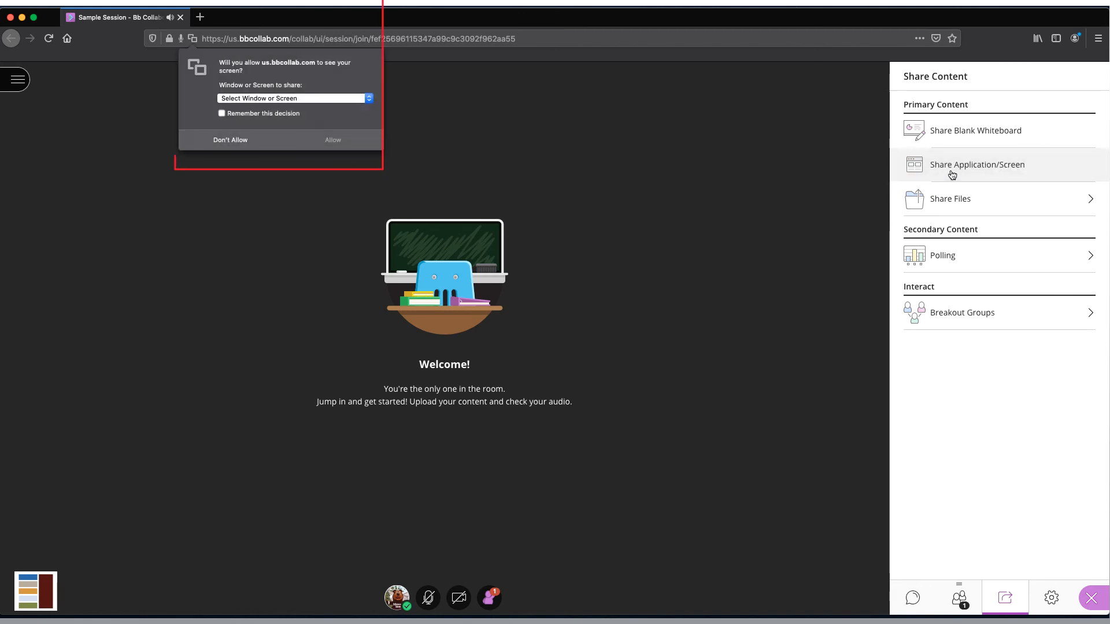
click(369, 98)
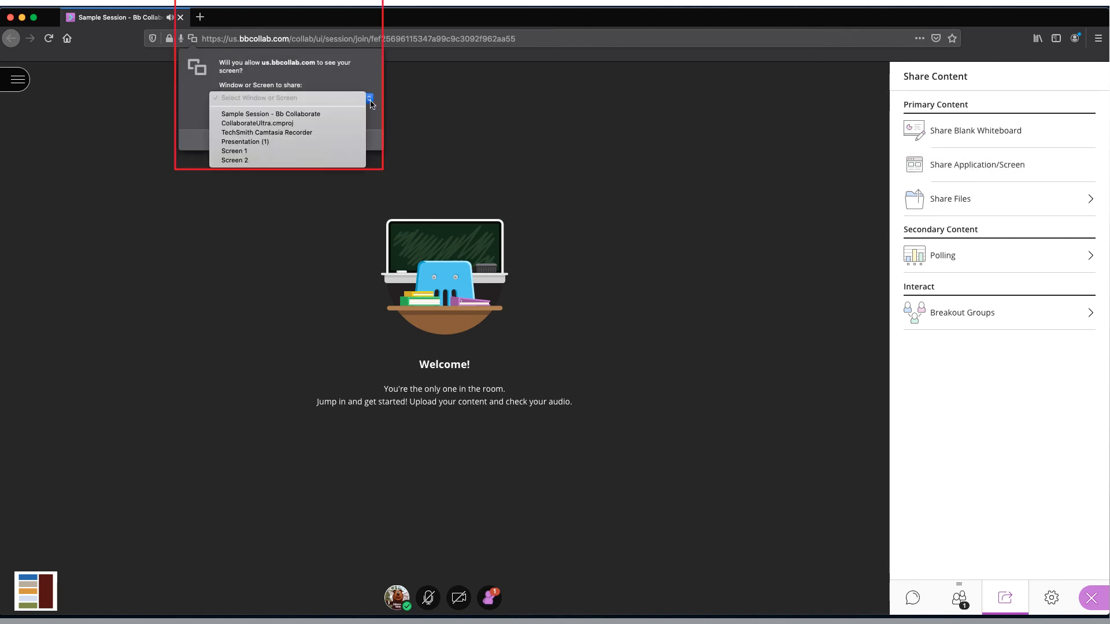
click(321, 141)
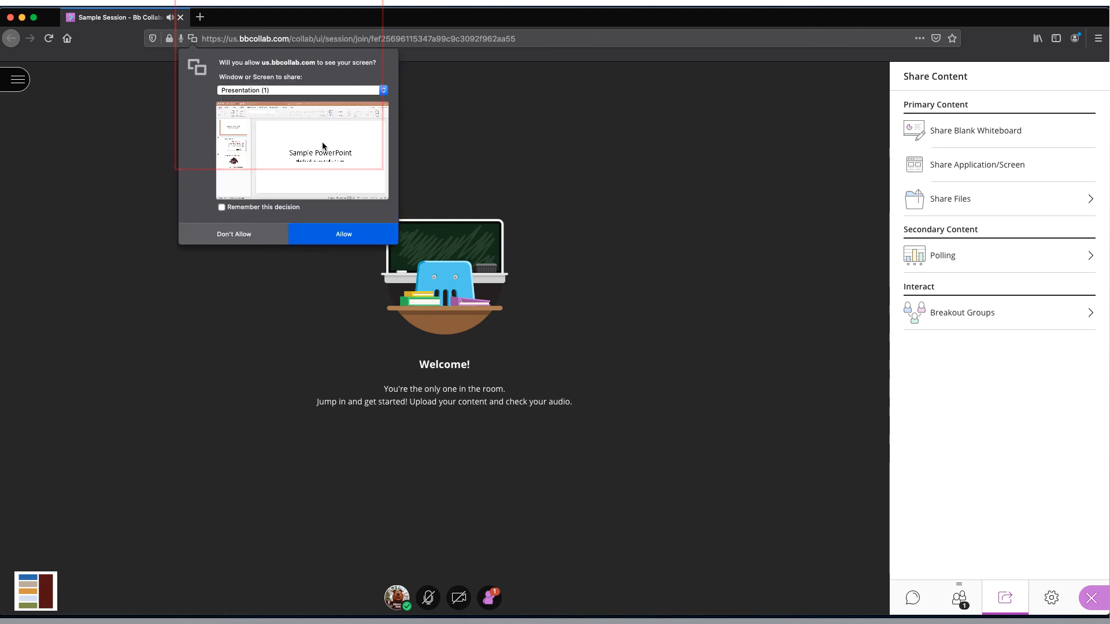
click(342, 240)
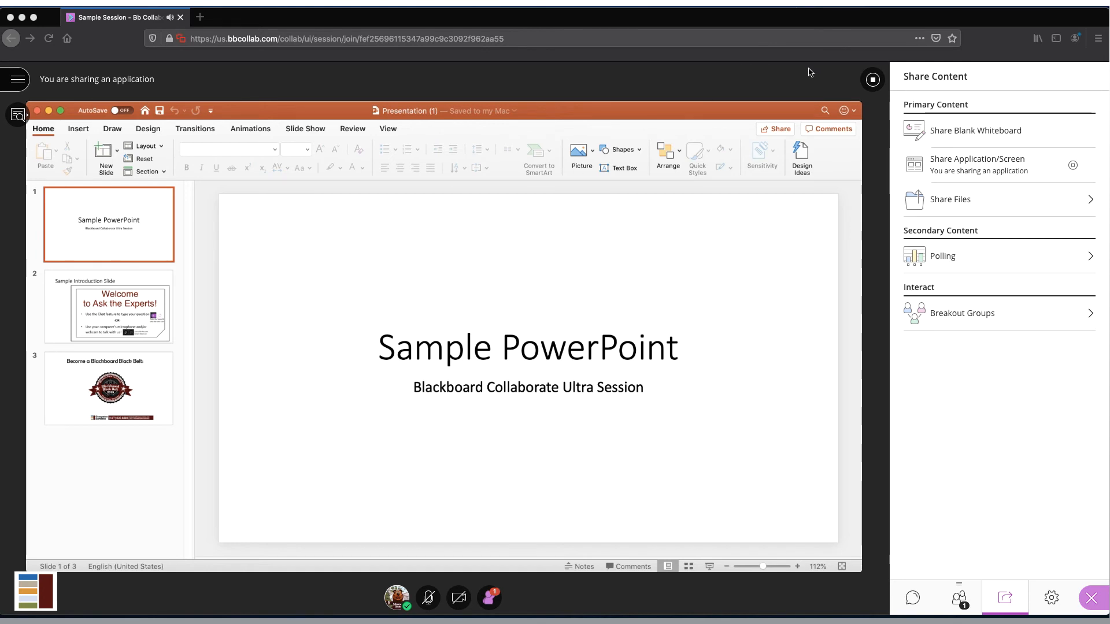
click(873, 81)
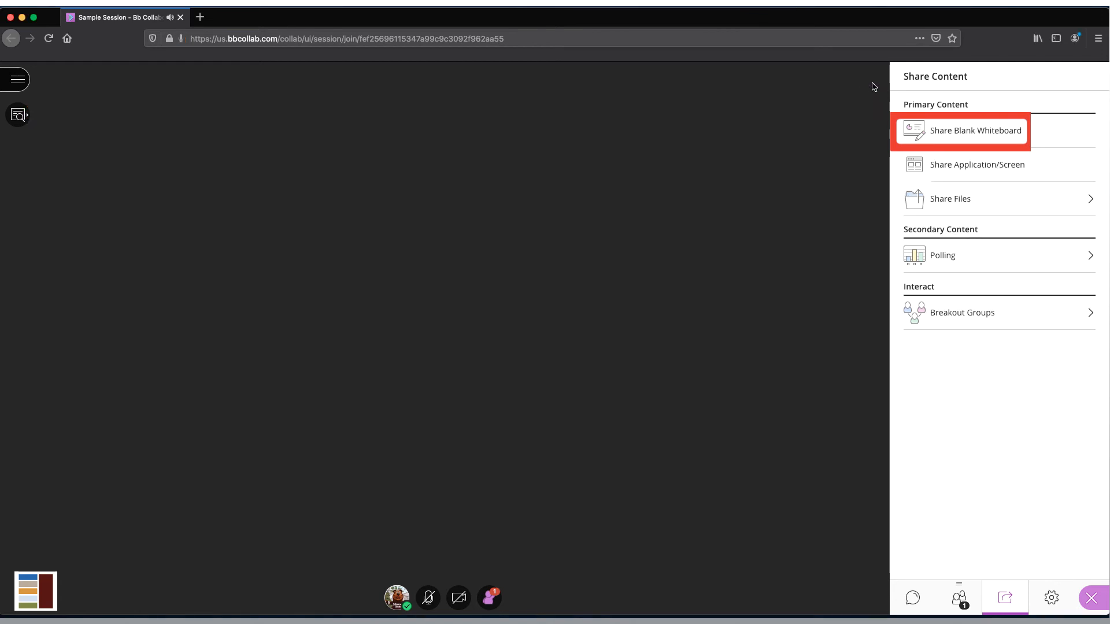
- Share a blank whiteboard and handwrite "Hi!" in blue near its upper-left corner with the pencil
click(909, 136)
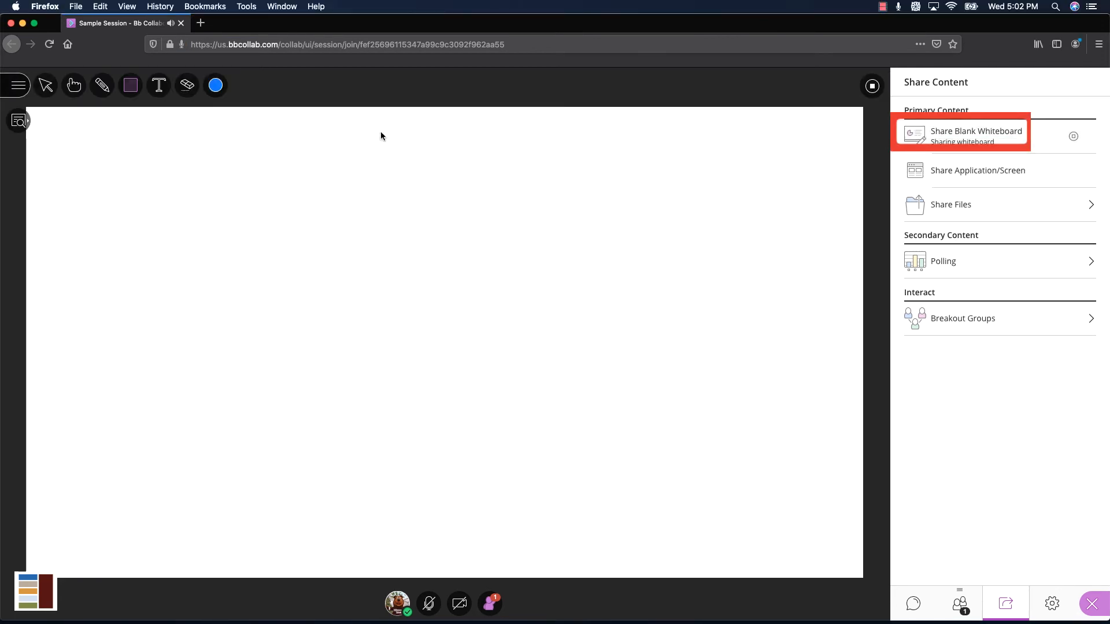
click(102, 85)
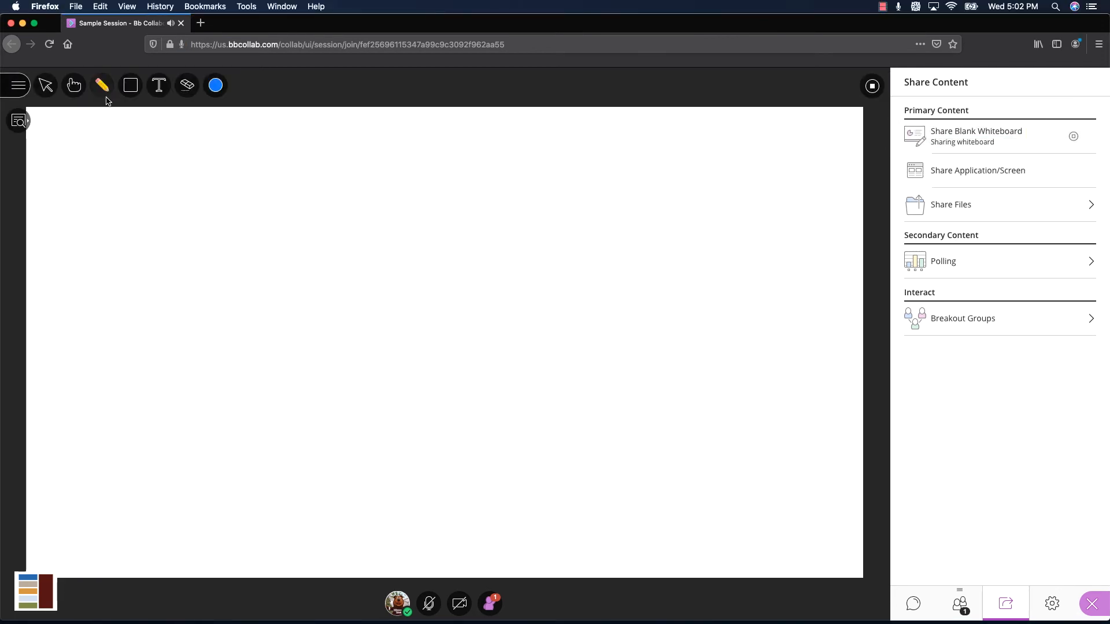
drag(119, 163, 146, 248)
mouse_move(152, 165)
mouse_down()
mouse_move(179, 236)
mouse_move(164, 214)
mouse_move(177, 212)
mouse_move(196, 239)
mouse_up()
click(195, 194)
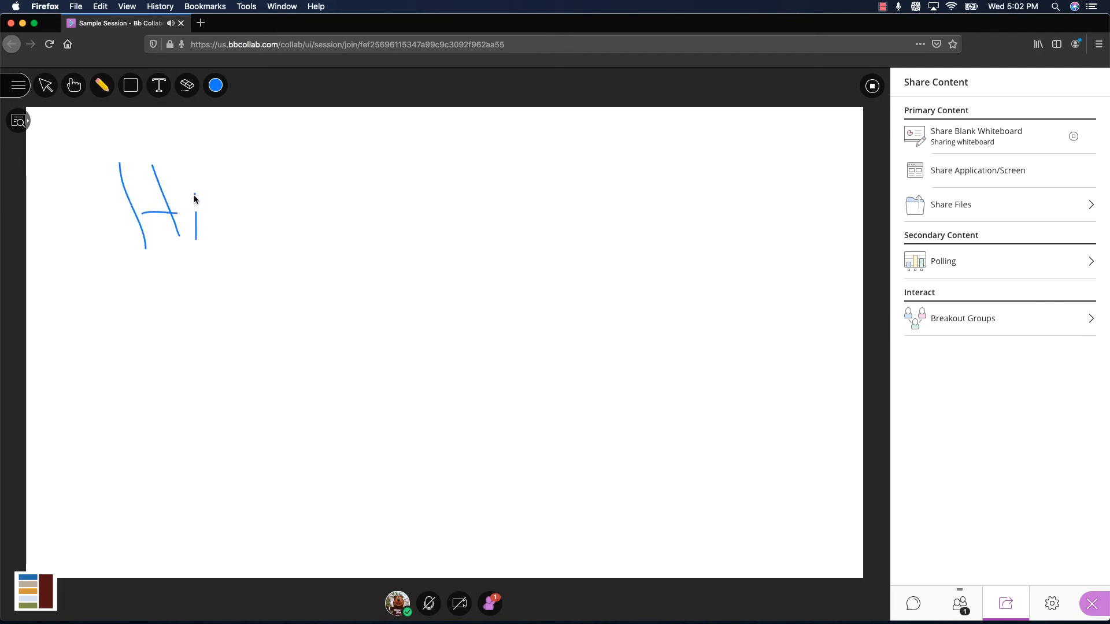
drag(238, 169, 239, 206)
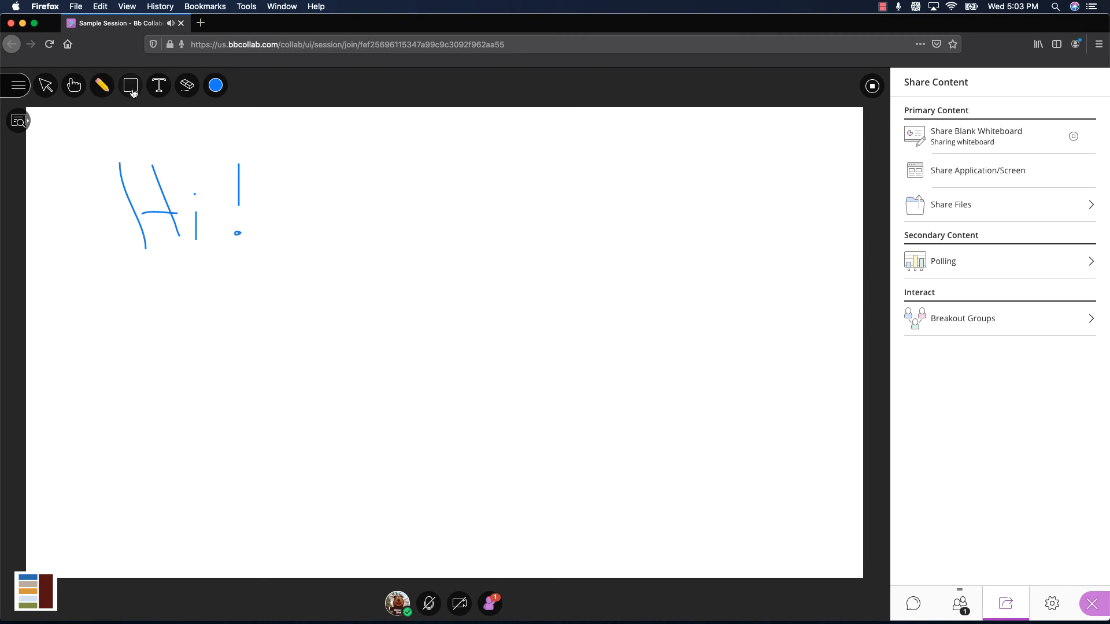
- Choose a different drawing colour and draw a large shape across the middle of the whiteboard
click(217, 85)
click(233, 129)
click(131, 85)
click(156, 111)
drag(326, 266, 690, 475)
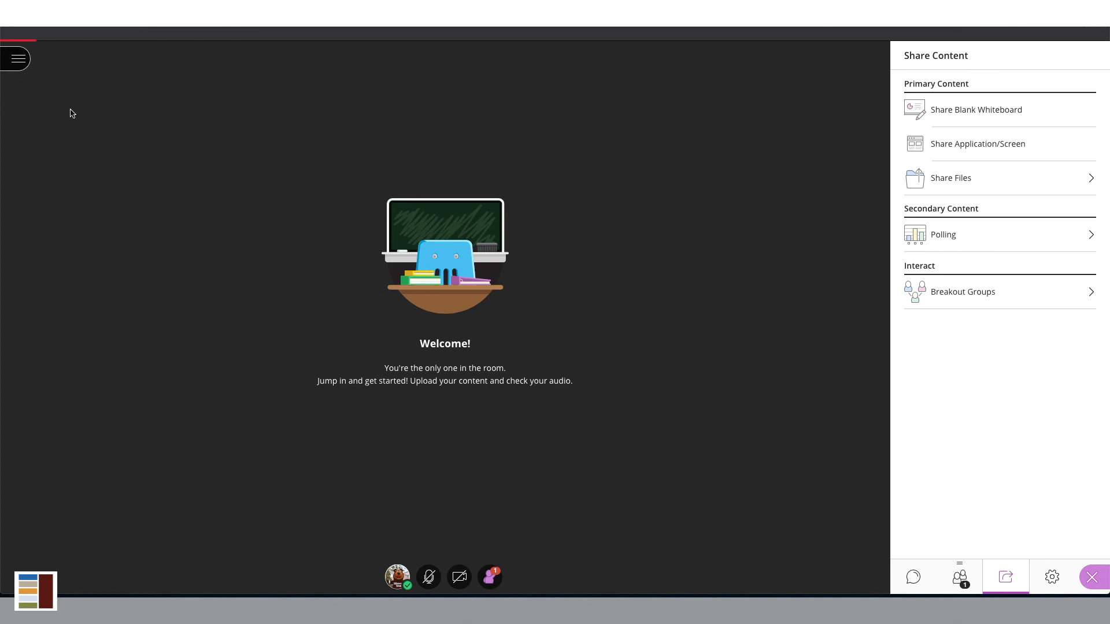
- Start recording Sample Session and stop the recording
click(19, 66)
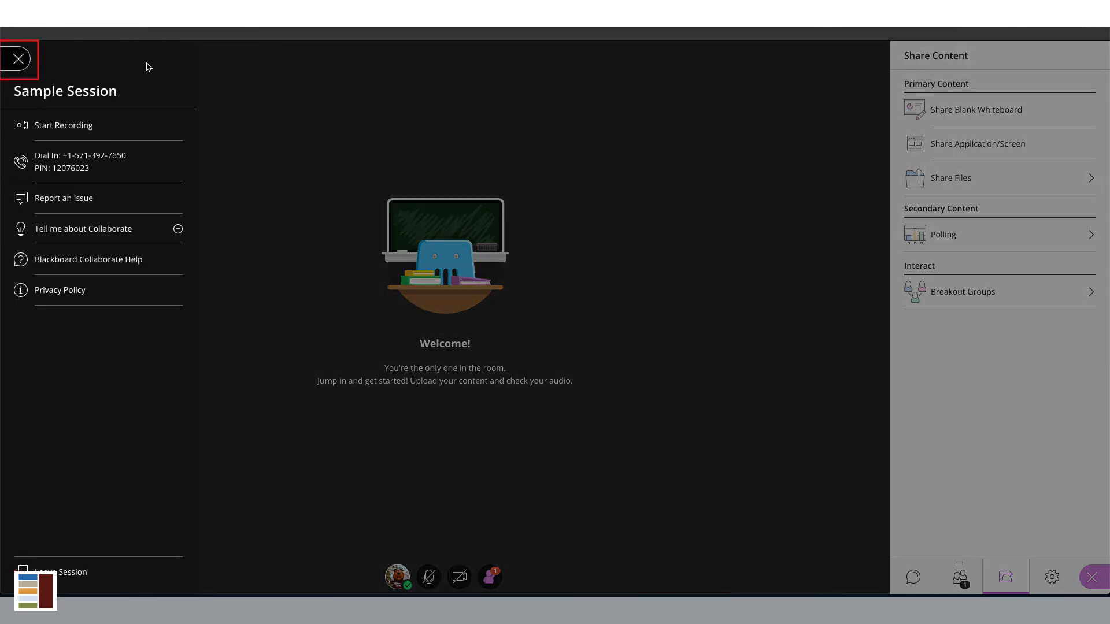
click(109, 134)
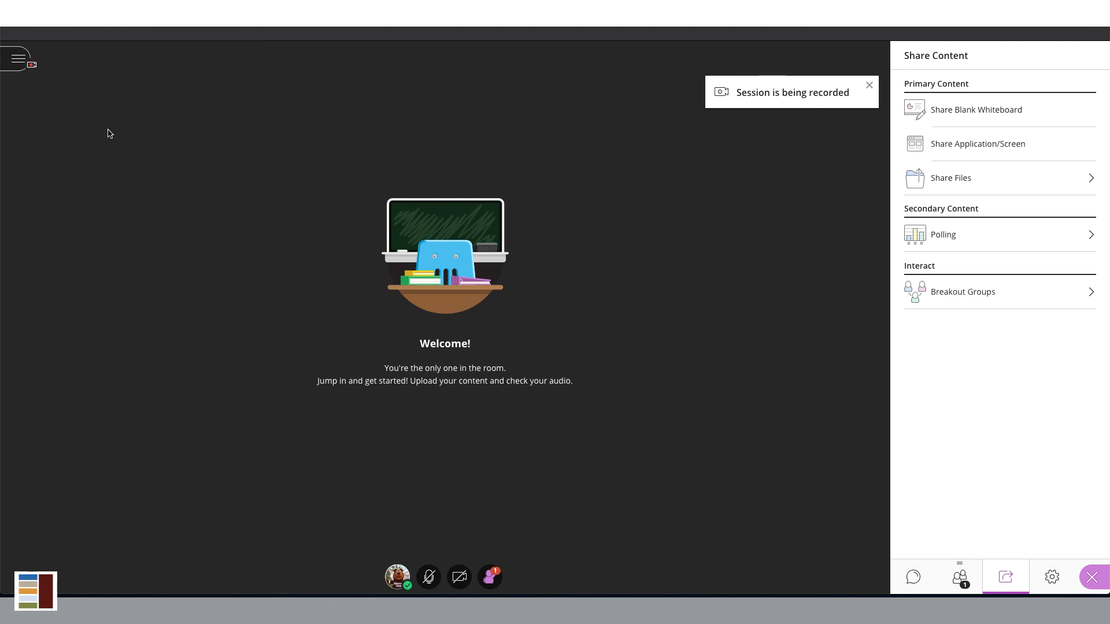
click(15, 61)
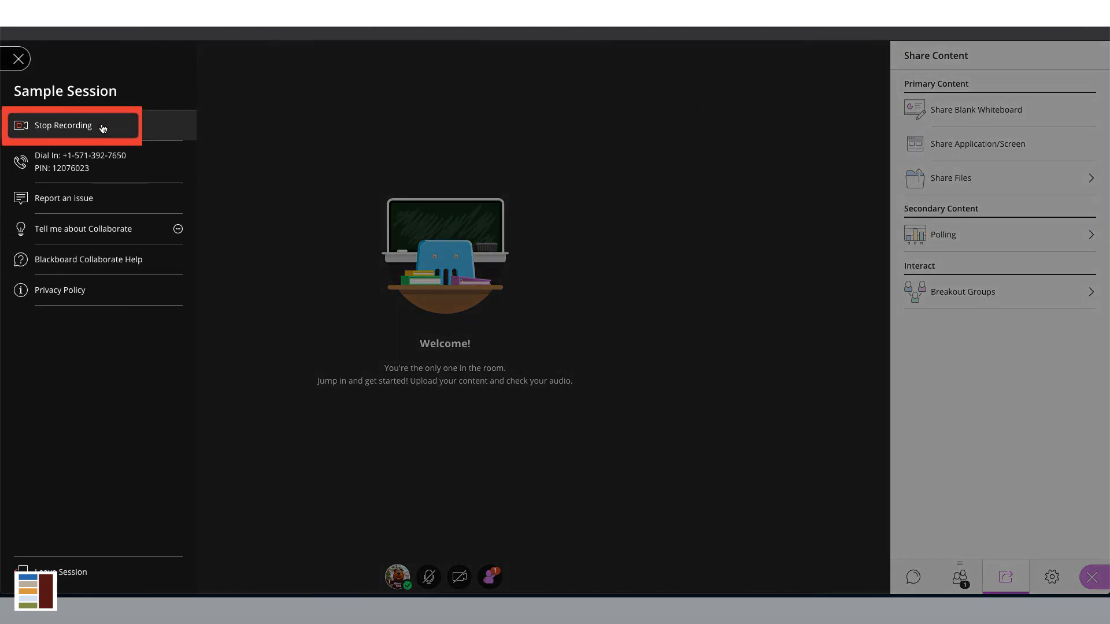
click(103, 128)
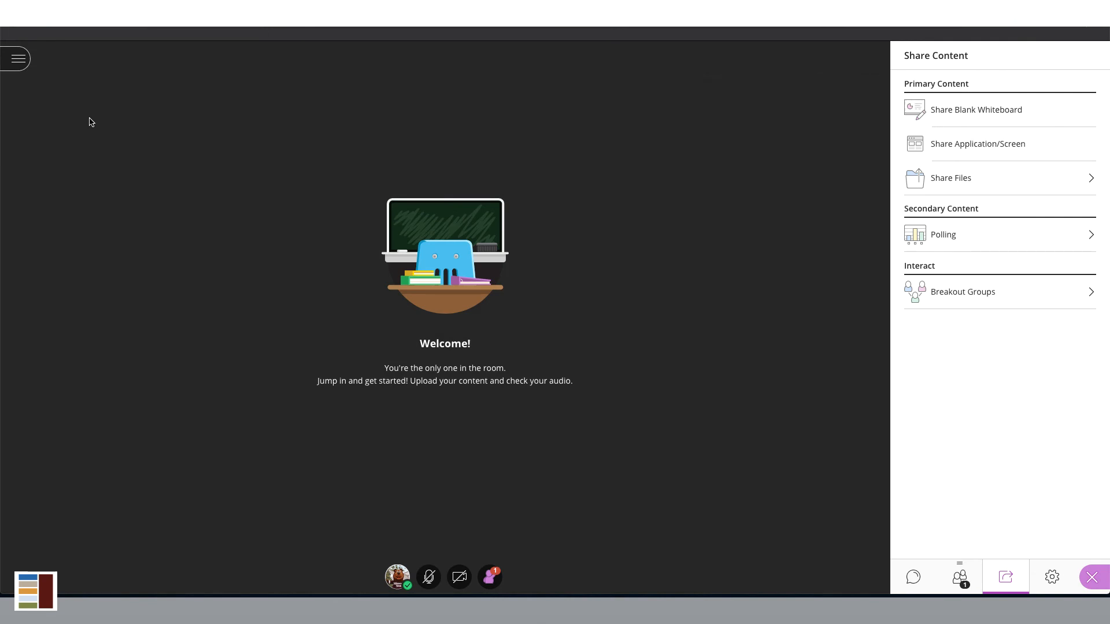
click(19, 60)
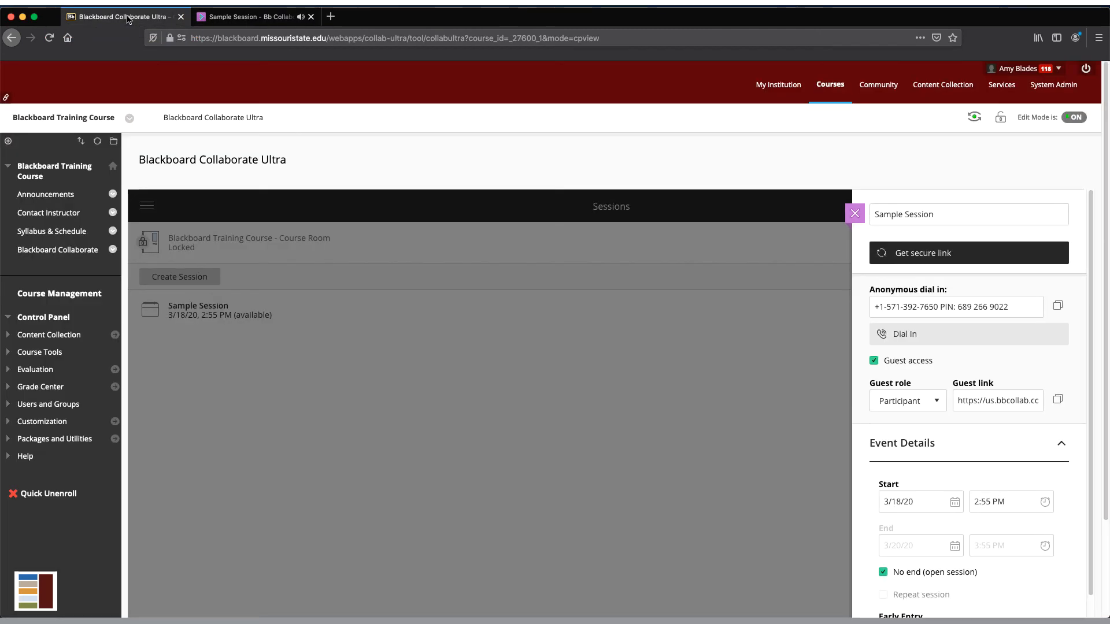
- Go back to the course's Collaborate page, close the session details and examine the options for Sample Session / recording_2 among the recordings
click(121, 16)
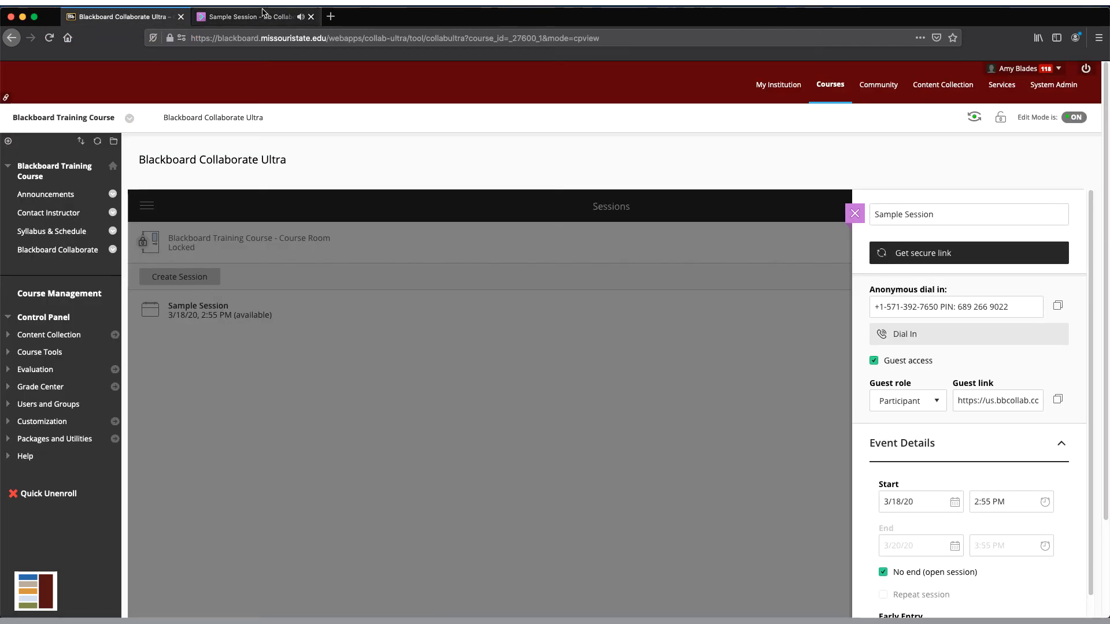
click(855, 213)
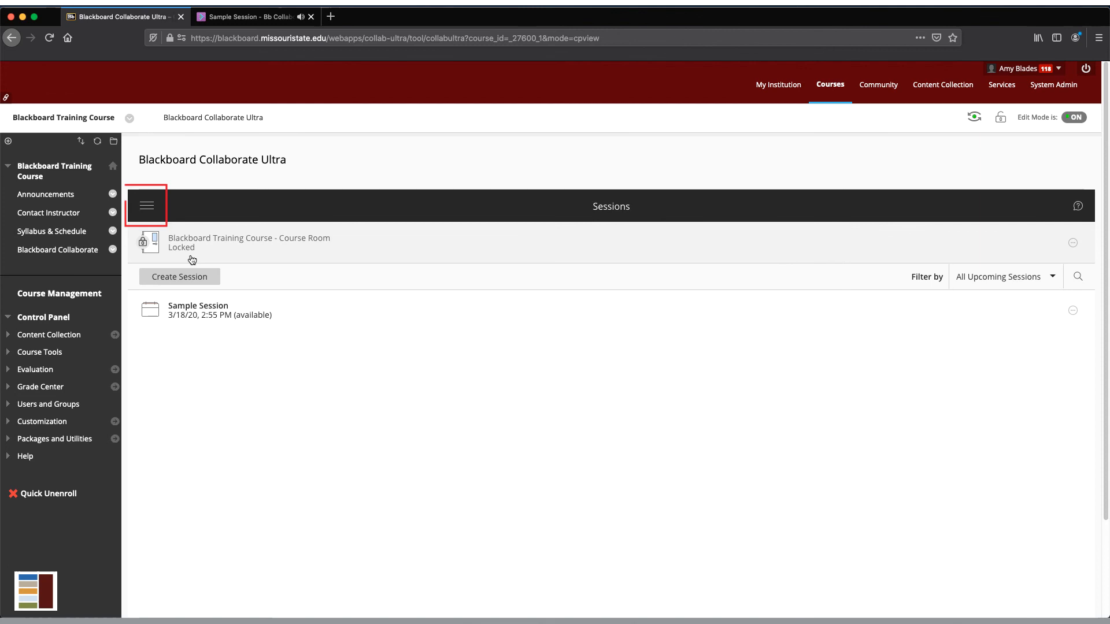
click(151, 207)
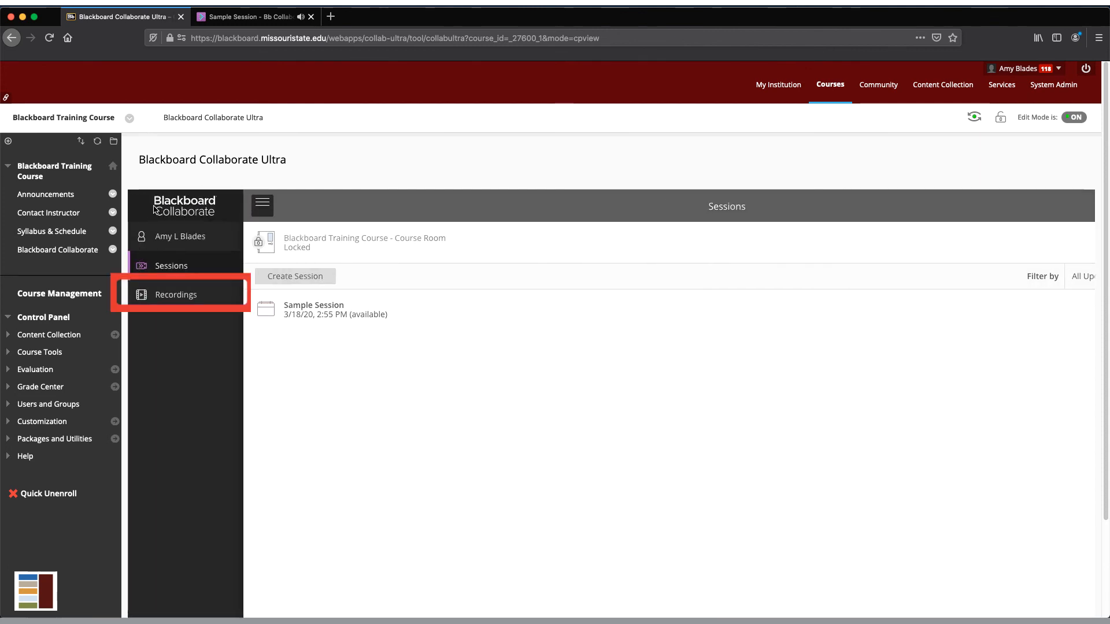
click(172, 294)
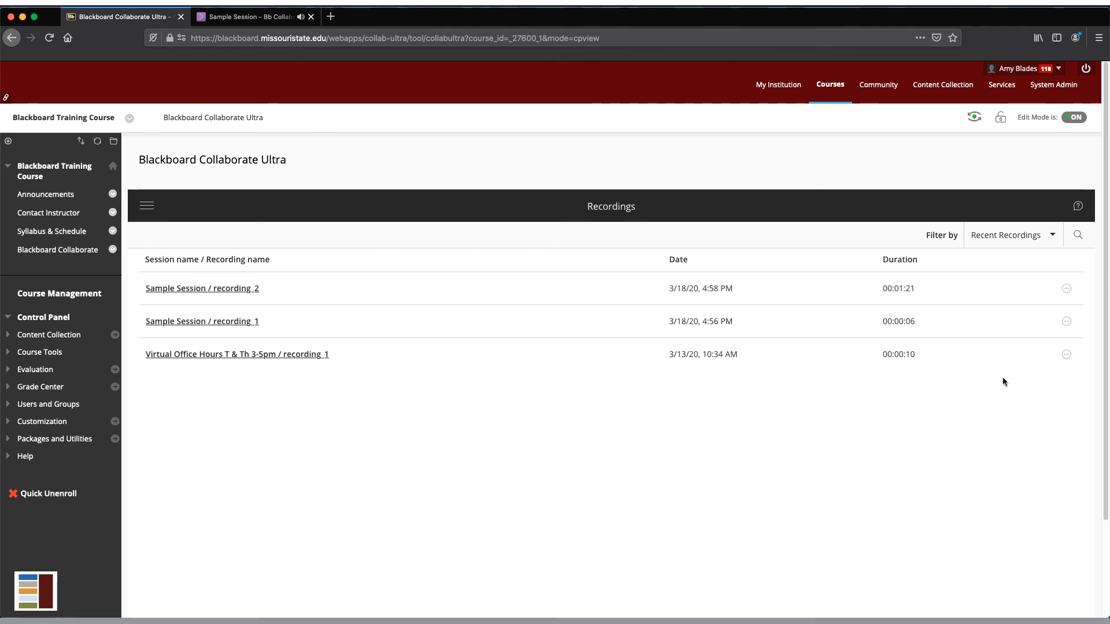
click(1066, 289)
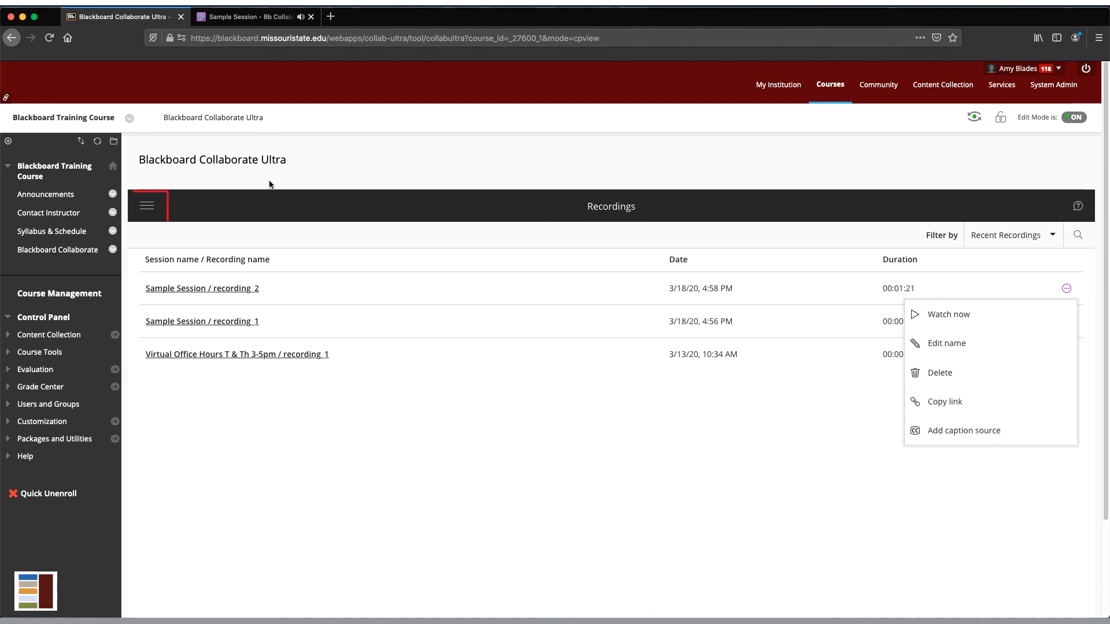
- Edit Sample Session's settings to allow recording downloads and save the session
click(148, 208)
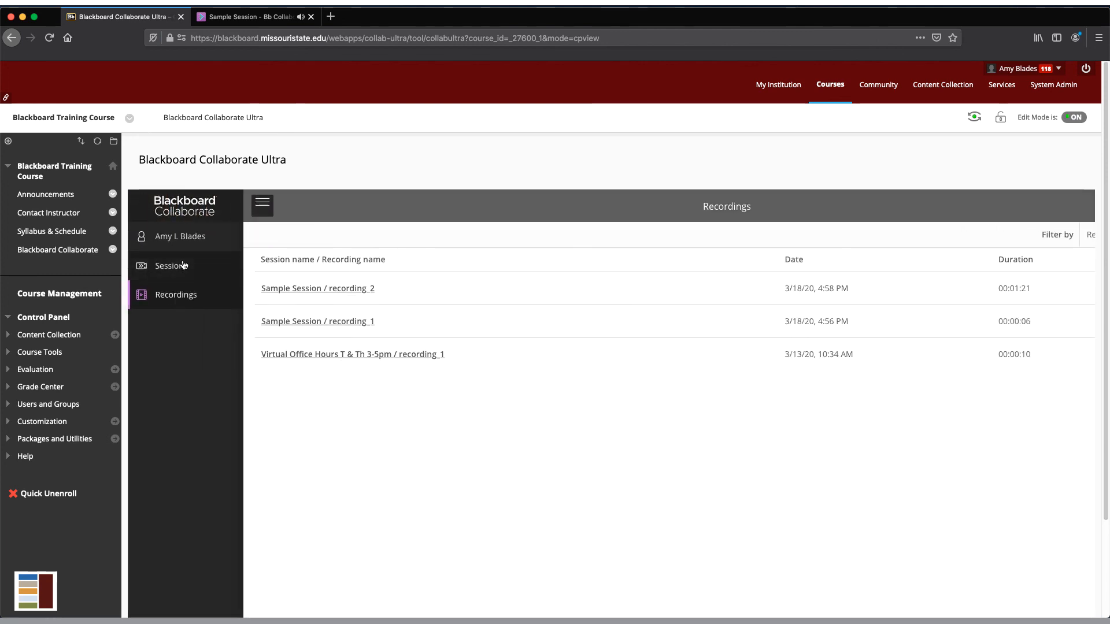
click(178, 264)
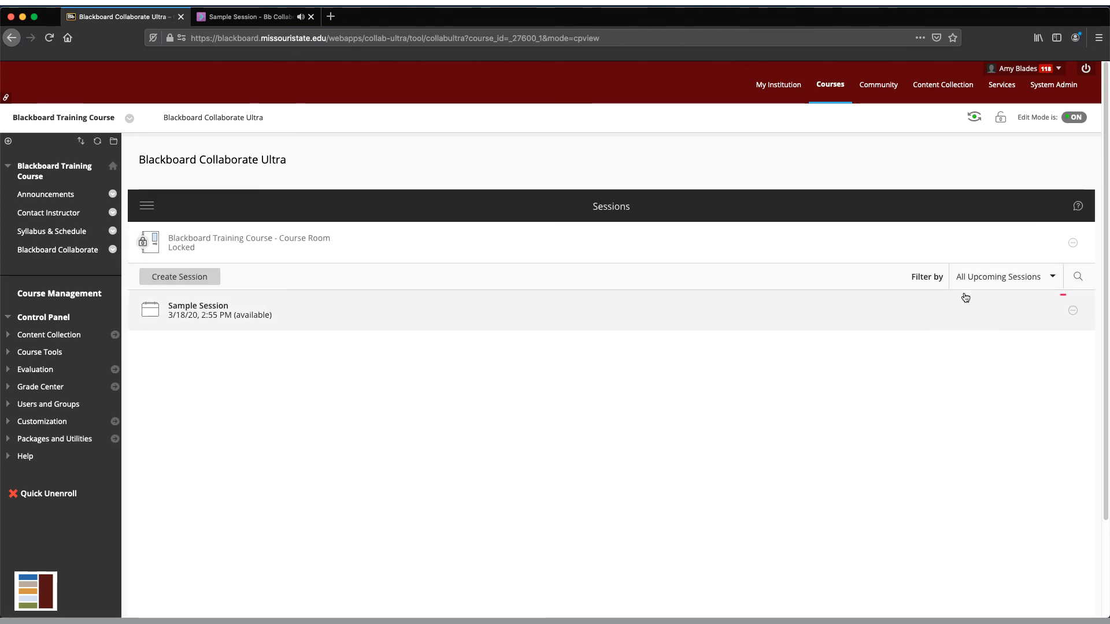
click(1073, 312)
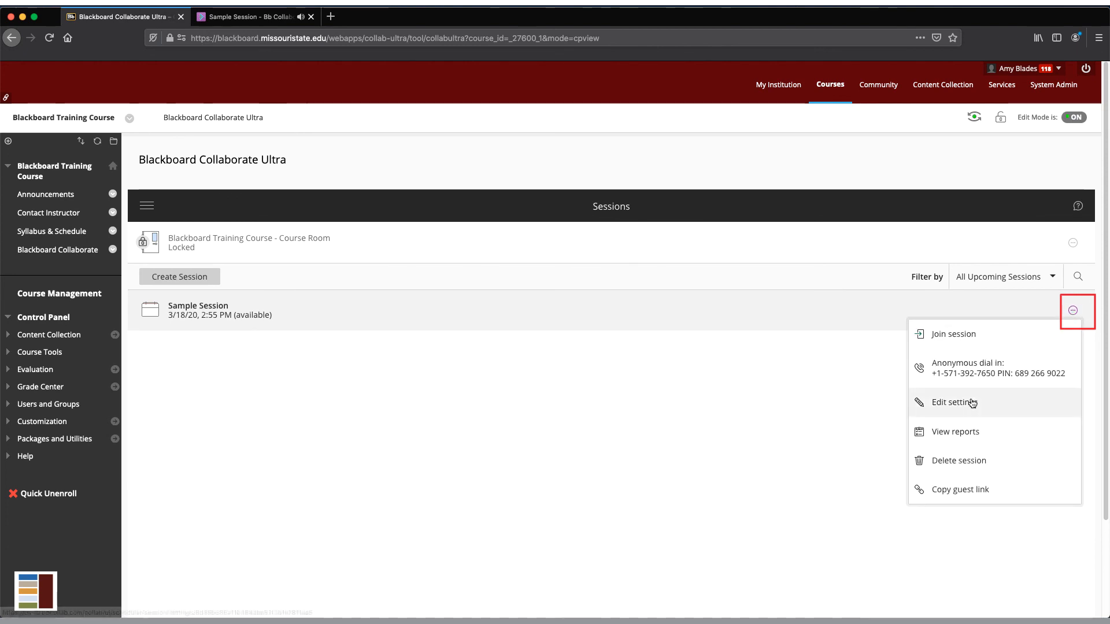
click(924, 403)
scroll(970, 398, down, 5)
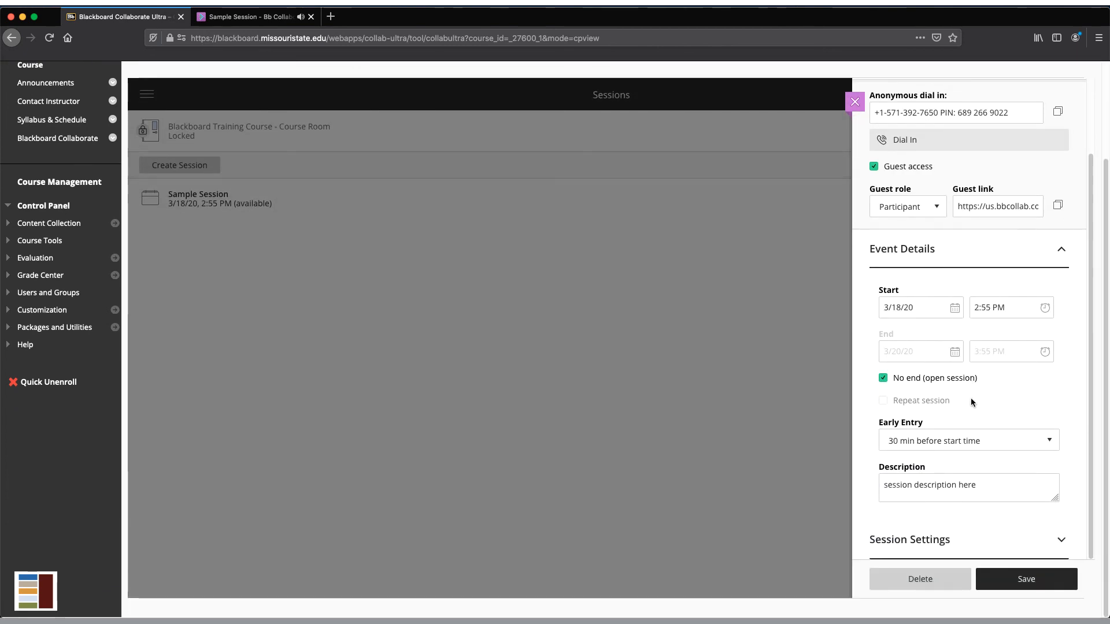
click(1060, 543)
scroll(1059, 540, down, 3)
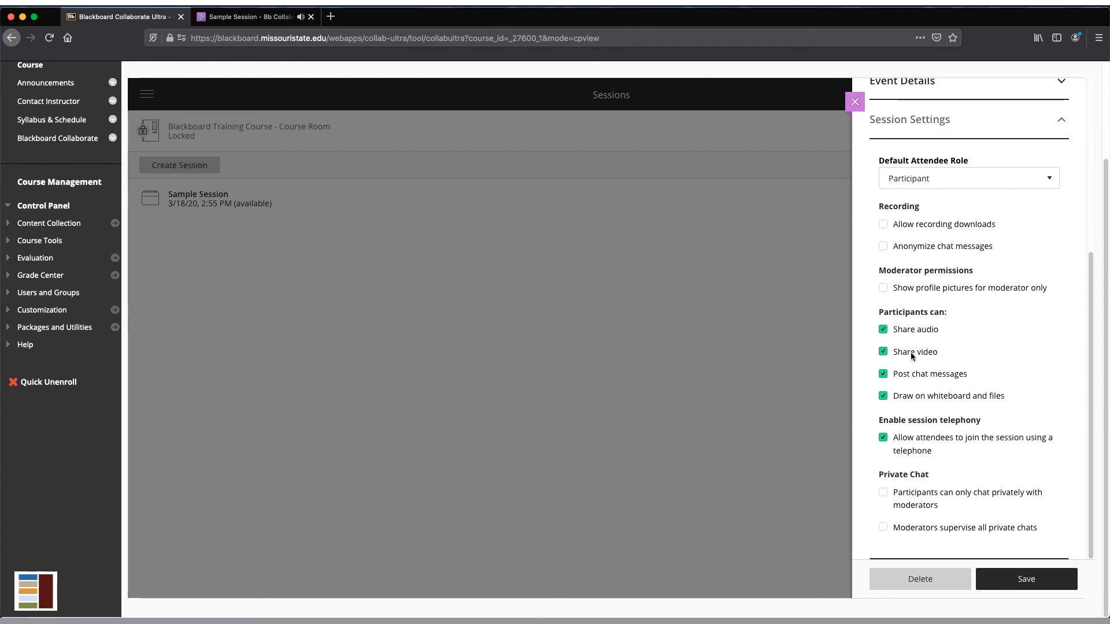
click(883, 225)
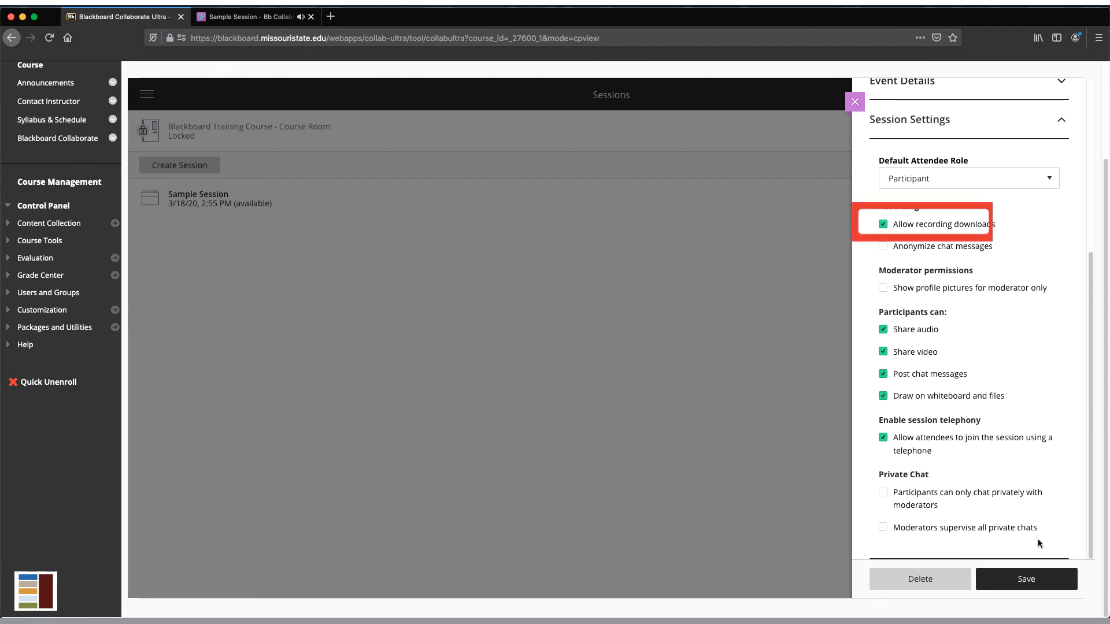
click(1028, 578)
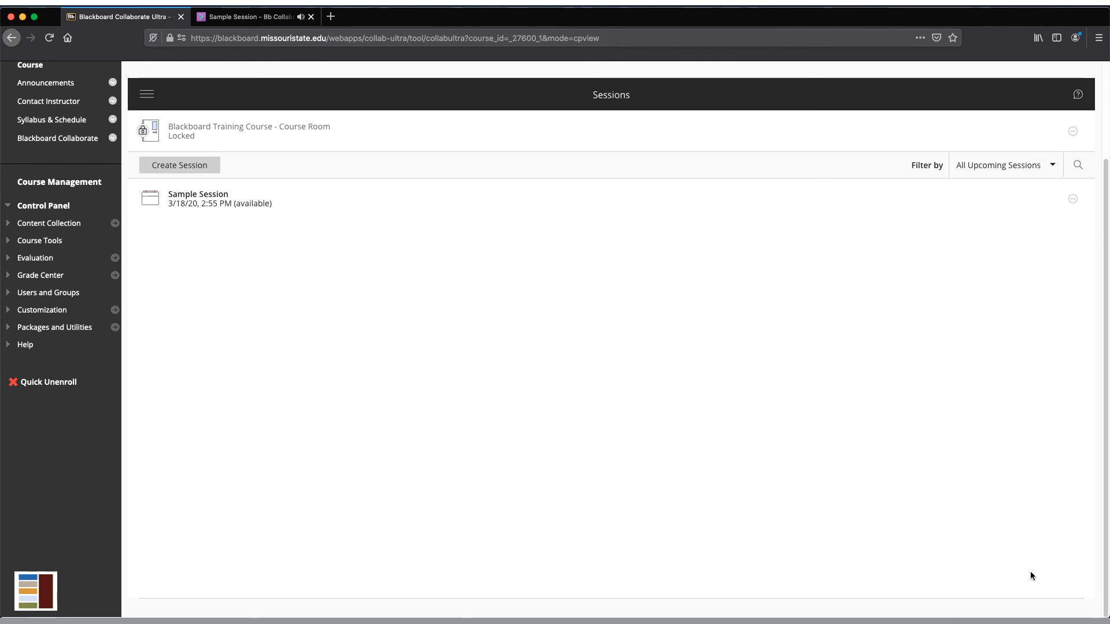